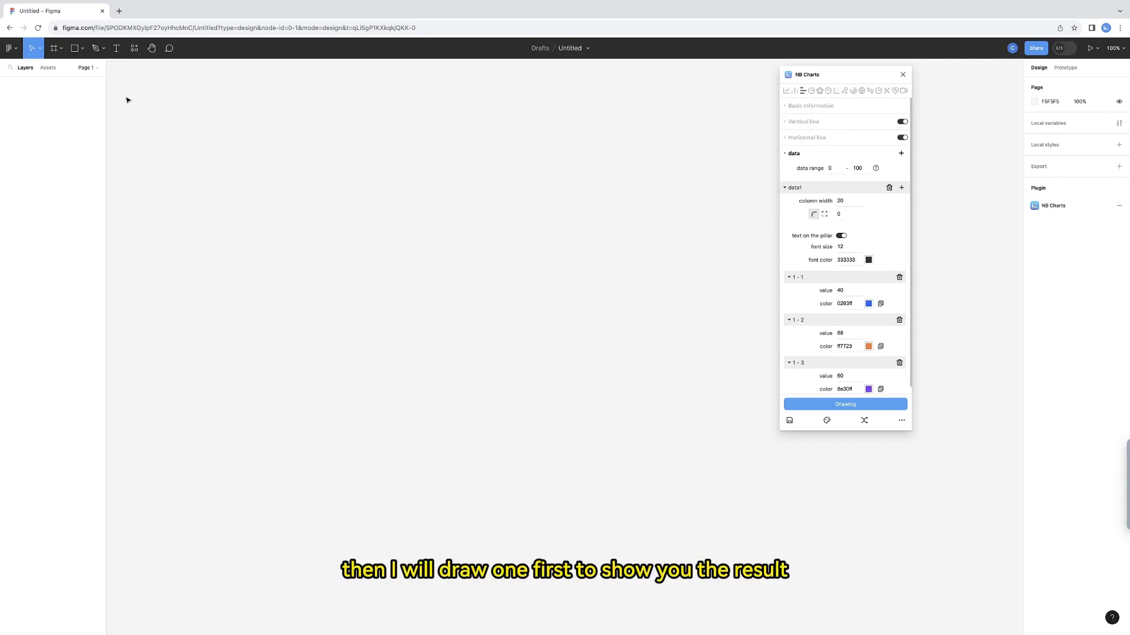
Draw a new frame and render the default Photoshop 40, Illustrator 88, Xd 60 bar chart in it
{"action": "left_click", "coordinate": [61, 48]}
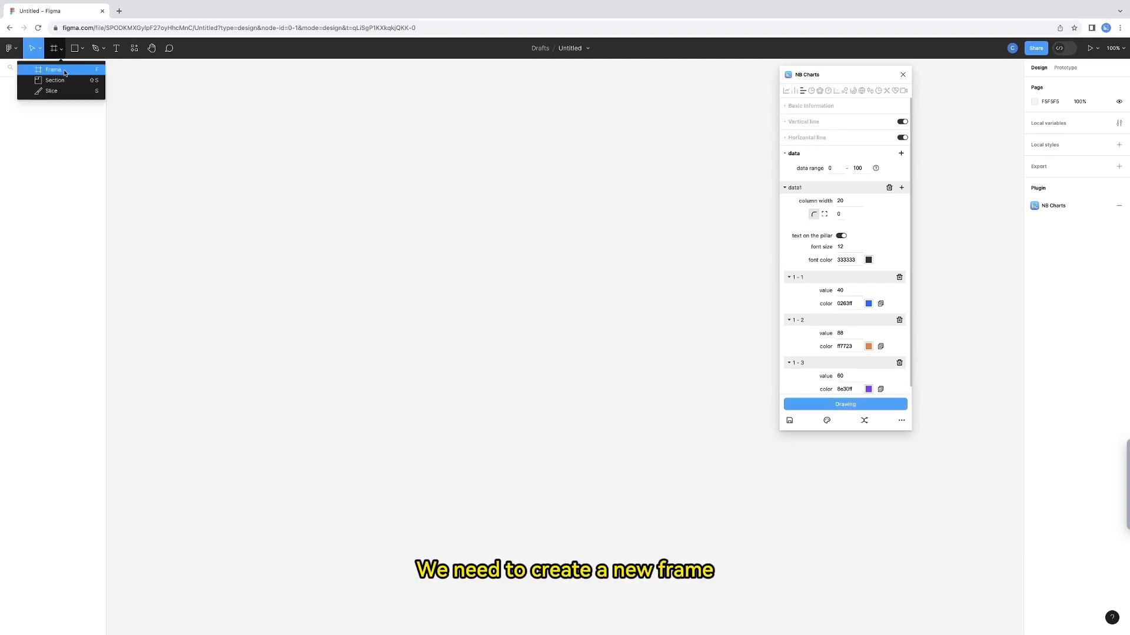
{"action": "left_click", "coordinate": [54, 69]}
{"action": "left_click_drag", "start_coordinate": [143, 91], "coordinate": [313, 208]}
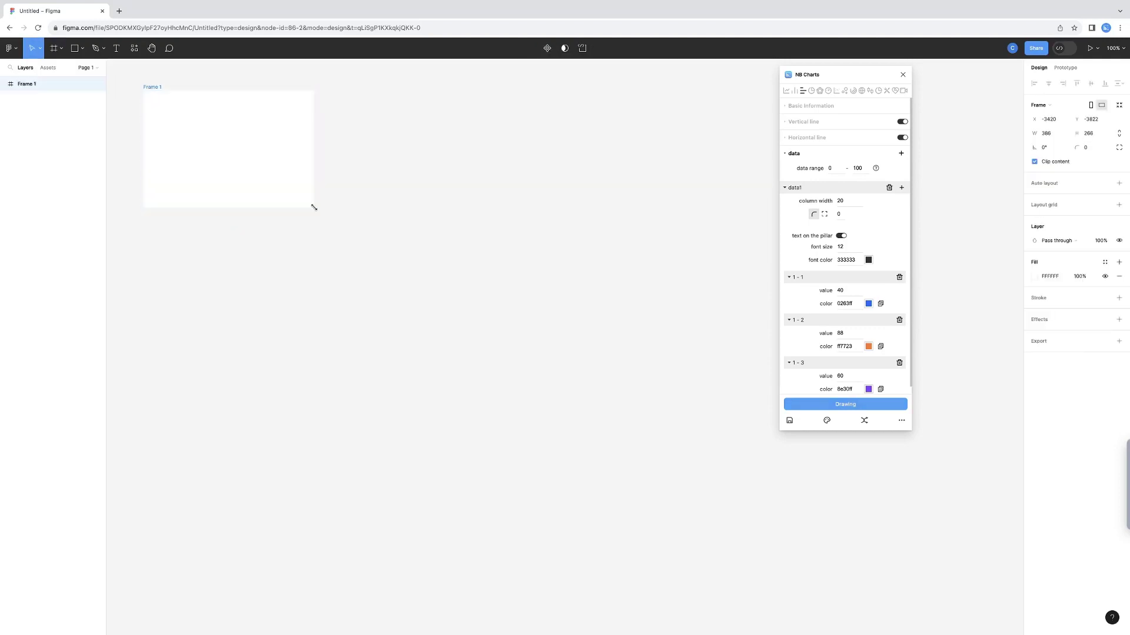
{"action": "left_click", "coordinate": [869, 406]}
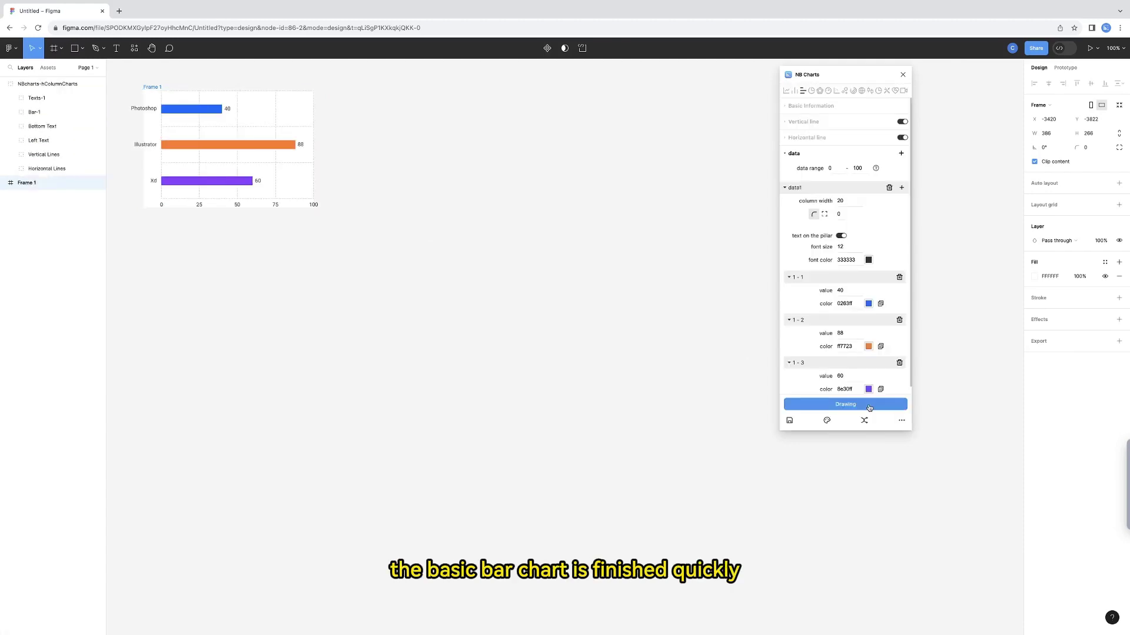
{"action": "left_click", "coordinate": [280, 172]}
Select Frame 1 and collapse the NB Charts data1 settings, leaving the 0–100 chart unchanged
{"action": "left_click", "coordinate": [279, 178]}
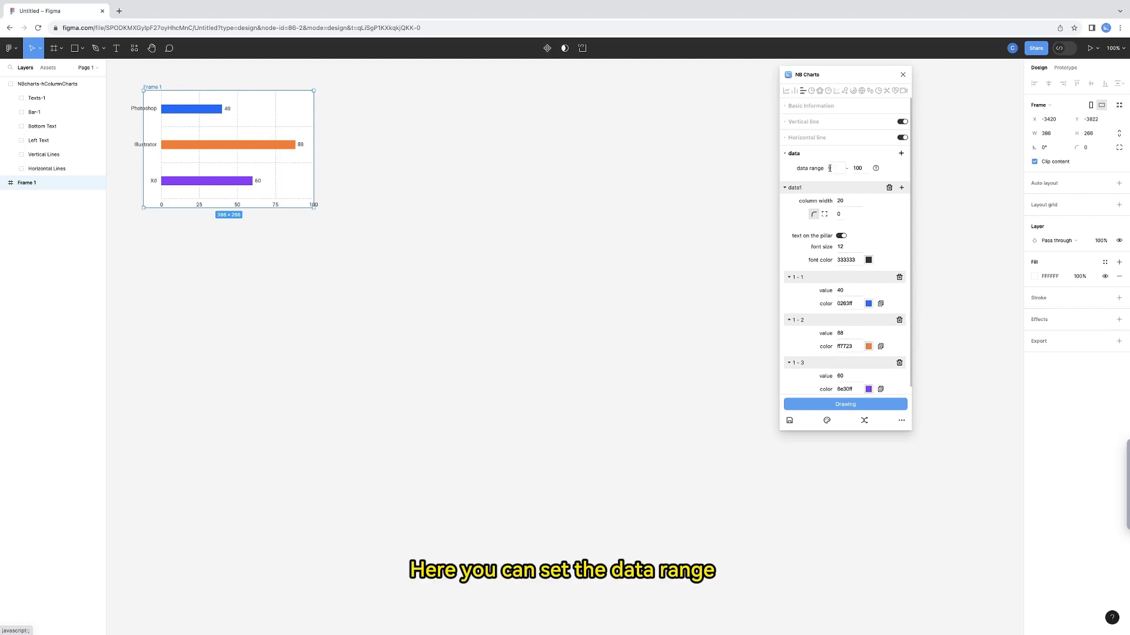
{"action": "mouse_move", "coordinate": [875, 169]}
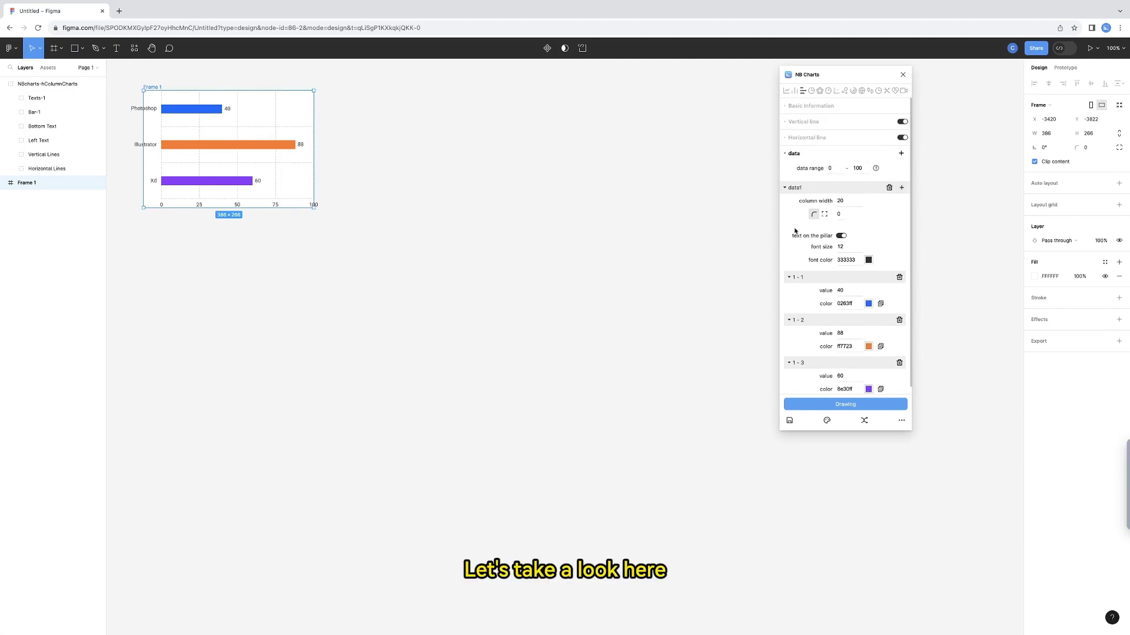
{"action": "left_click", "coordinate": [785, 188]}
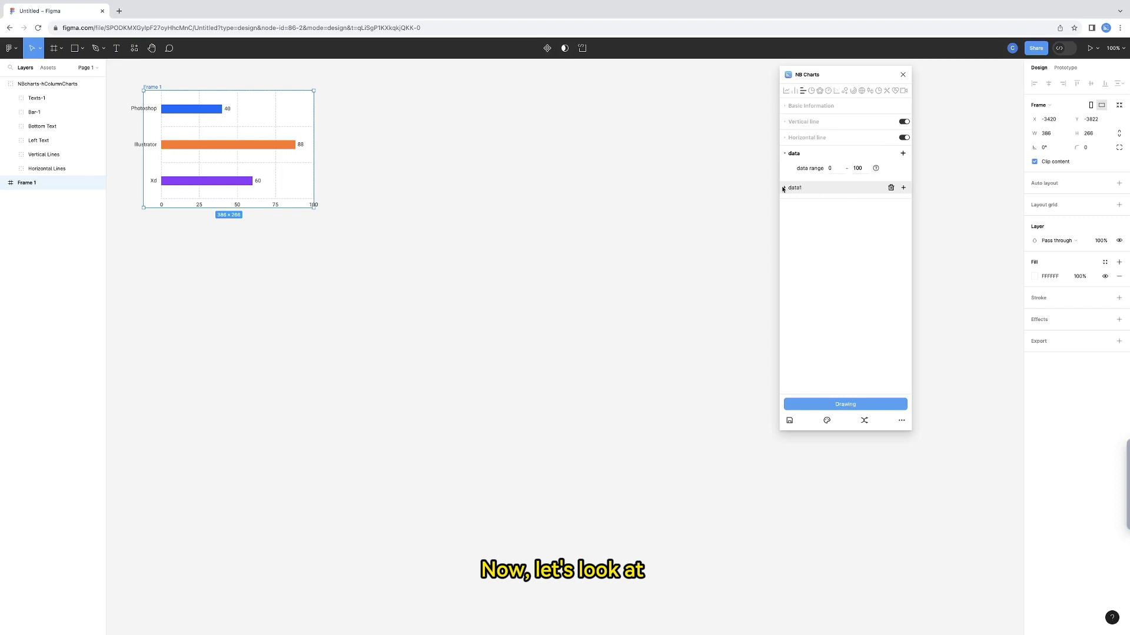
Set data1 column width to 30 and draw two charts, the second to the right with corner radius 10
{"action": "left_click", "coordinate": [783, 188]}
{"action": "double_click", "coordinate": [840, 201]}
{"action": "type", "text": "30"}
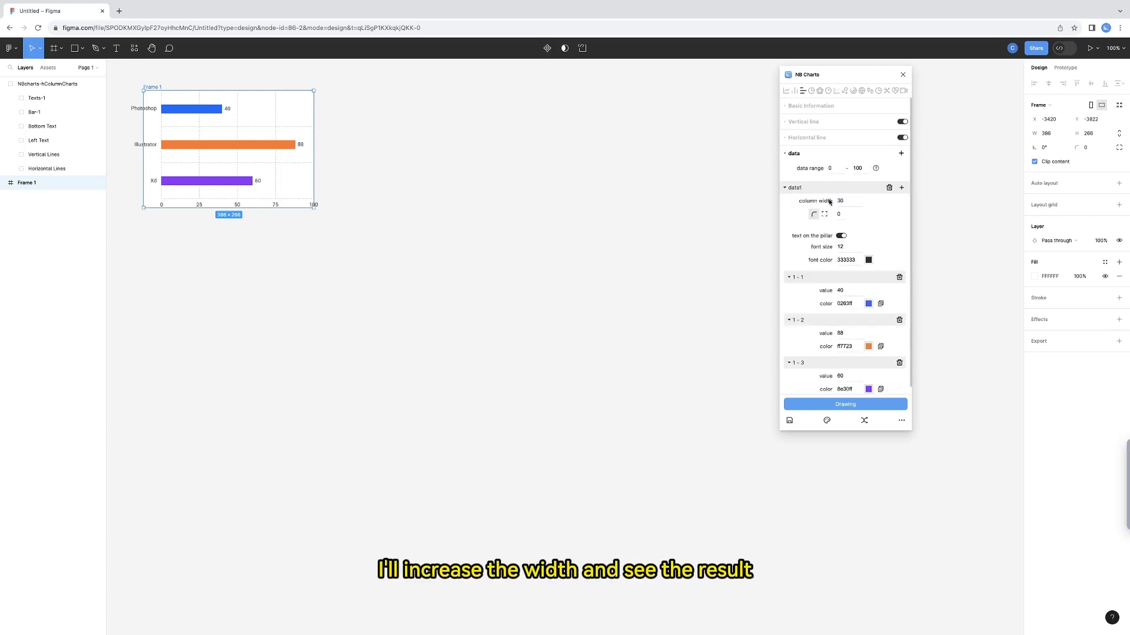
{"action": "left_click", "coordinate": [850, 406]}
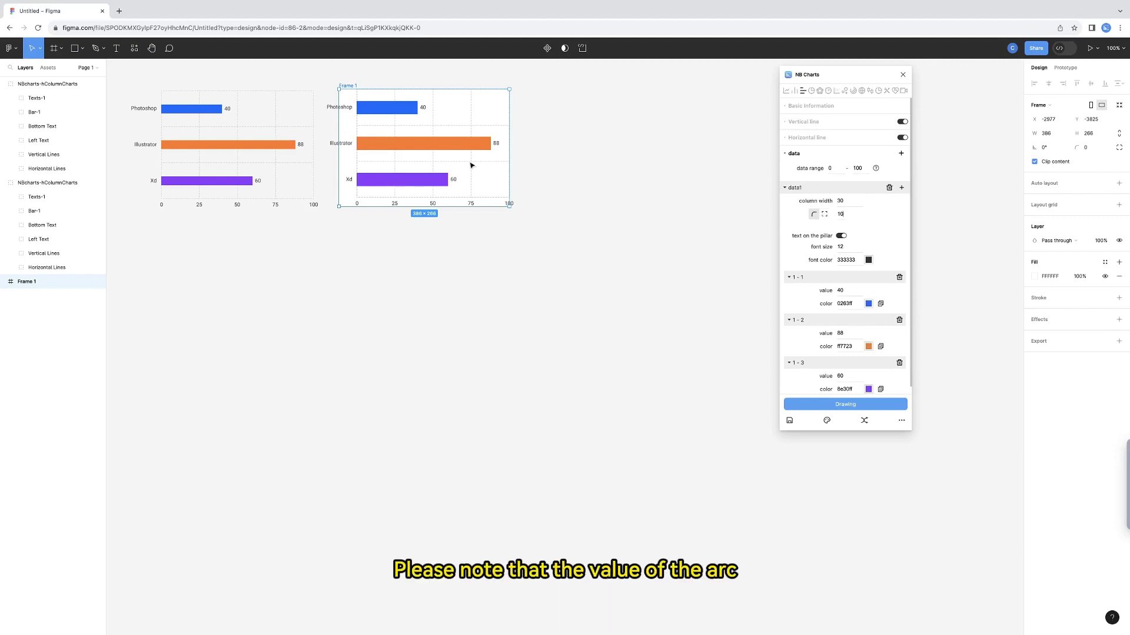
{"action": "left_click_drag", "start_coordinate": [477, 165], "coordinate": [671, 166]}
{"action": "left_click", "coordinate": [845, 404]}
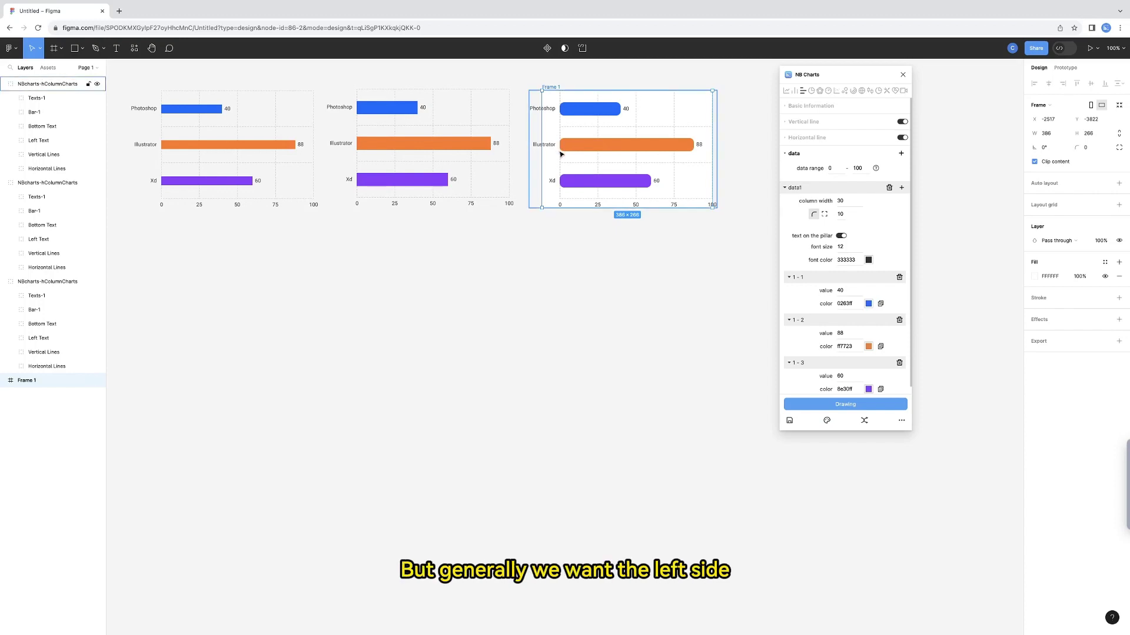
Set the first and fourth bar corner radii to 0 and draw the chart below the first
{"action": "left_click", "coordinate": [824, 214]}
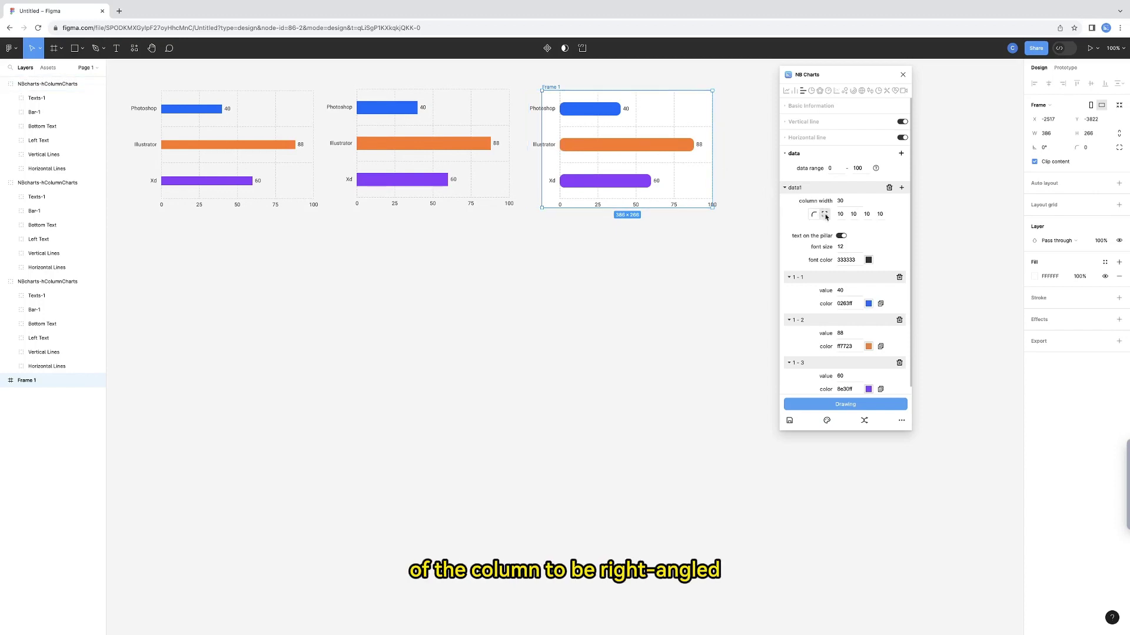
{"action": "double_click", "coordinate": [840, 215]}
{"action": "type", "text": "0"}
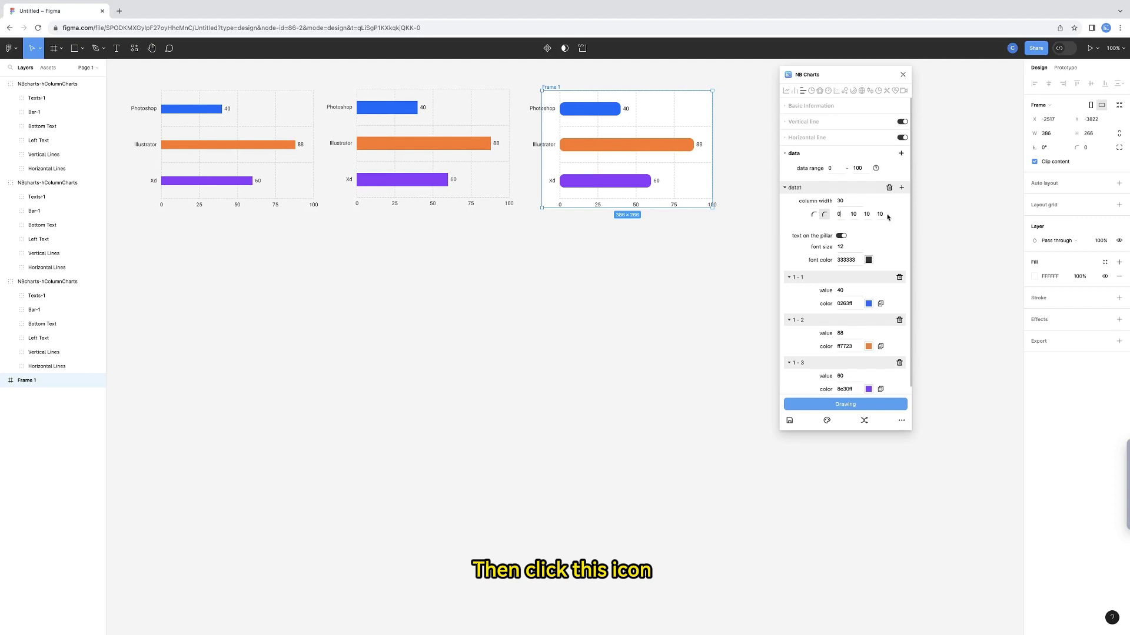
{"action": "double_click", "coordinate": [885, 215]}
{"action": "type", "text": "0"}
{"action": "mouse_move", "coordinate": [703, 167]}
{"action": "left_mouse_down"}
{"action": "mouse_move", "coordinate": [671, 195]}
{"action": "mouse_move", "coordinate": [268, 310]}
{"action": "mouse_move", "coordinate": [291, 312]}
{"action": "left_mouse_up"}
{"action": "left_click", "coordinate": [889, 406]}
Select the new chart's frame and toggle the bar value labels off and back on
{"action": "left_click", "coordinate": [272, 329]}
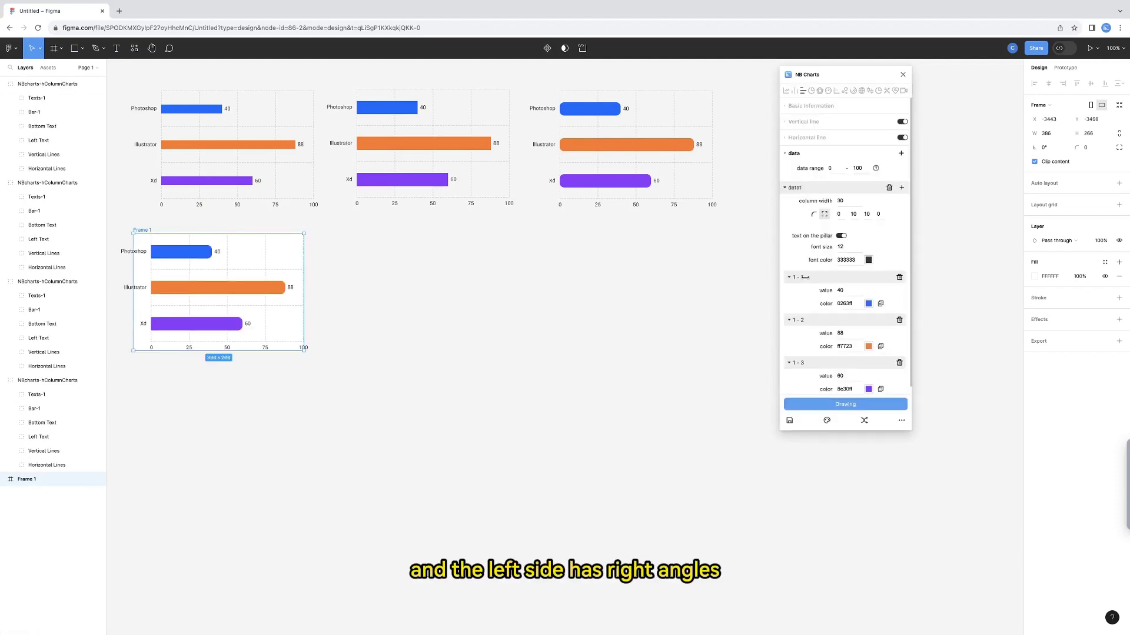
{"action": "left_click", "coordinate": [841, 236]}
{"action": "left_click", "coordinate": [840, 237]}
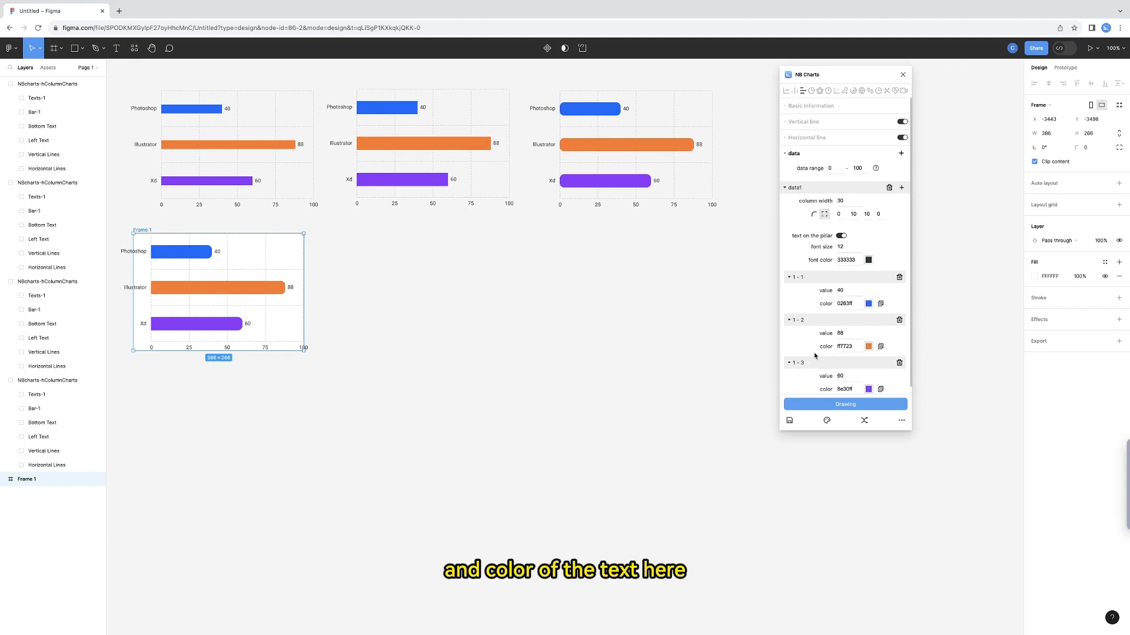
Add a fourth data1 bar, column 1-4, with value 29
{"action": "scroll", "coordinate": [815, 355], "scroll_direction": "down", "scroll_amount": 1}
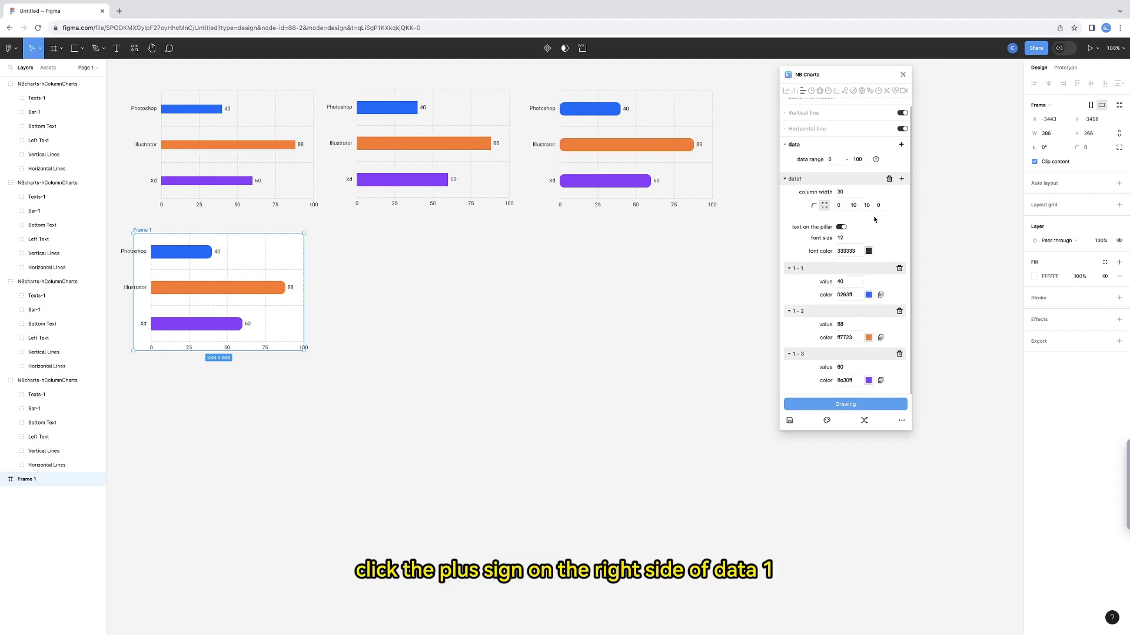
{"action": "left_click", "coordinate": [901, 179]}
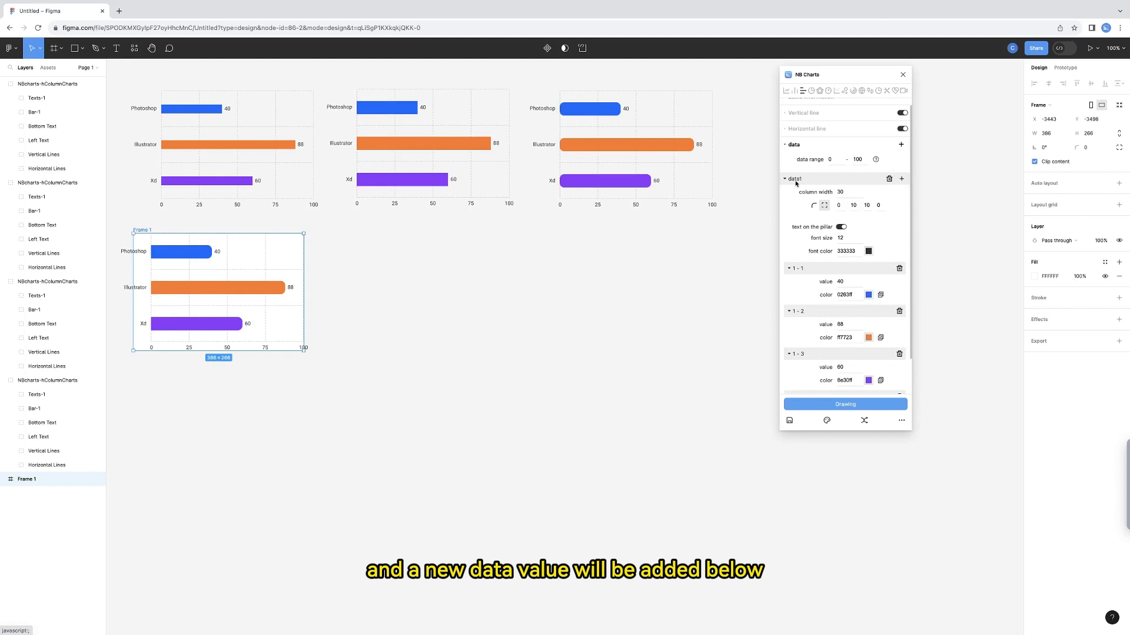
{"action": "scroll", "coordinate": [840, 314], "scroll_direction": "down", "scroll_amount": 1}
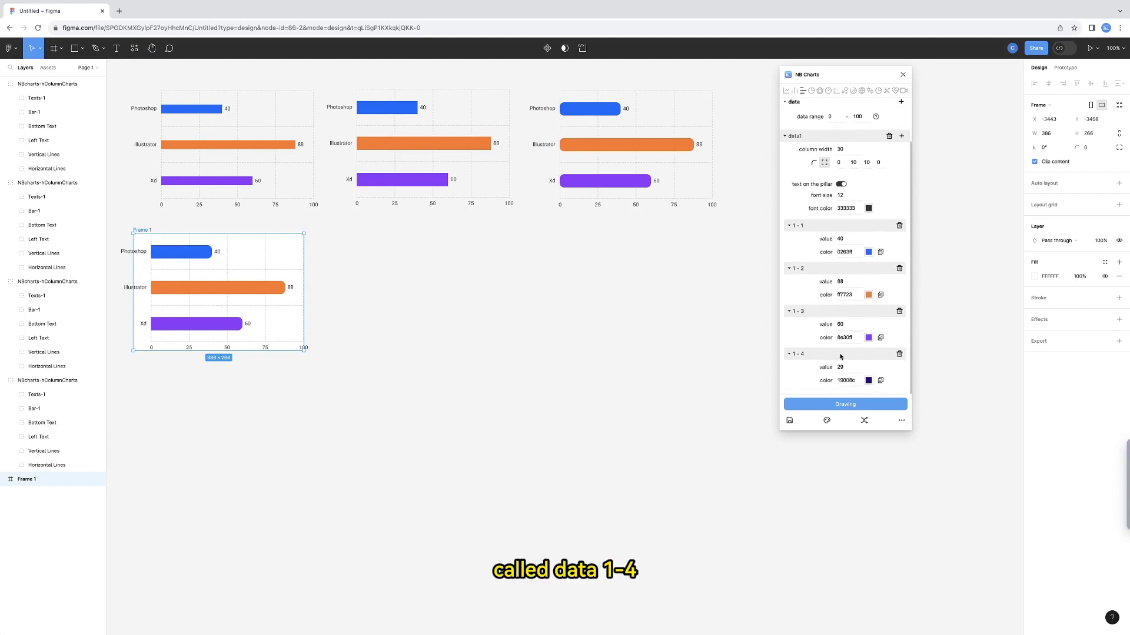
Colour bar 1-4 yellow fff200 and draw the four-bar chart in the moved frame
{"action": "left_click", "coordinate": [868, 381]}
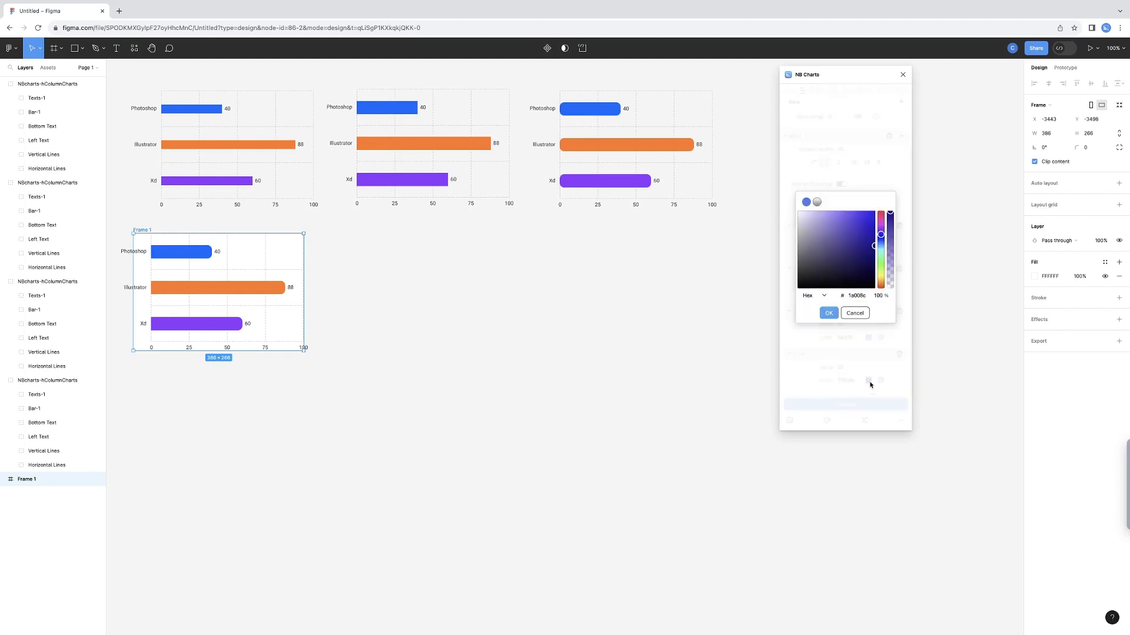
{"action": "left_click", "coordinate": [850, 295]}
{"action": "type", "text": "fff200"}
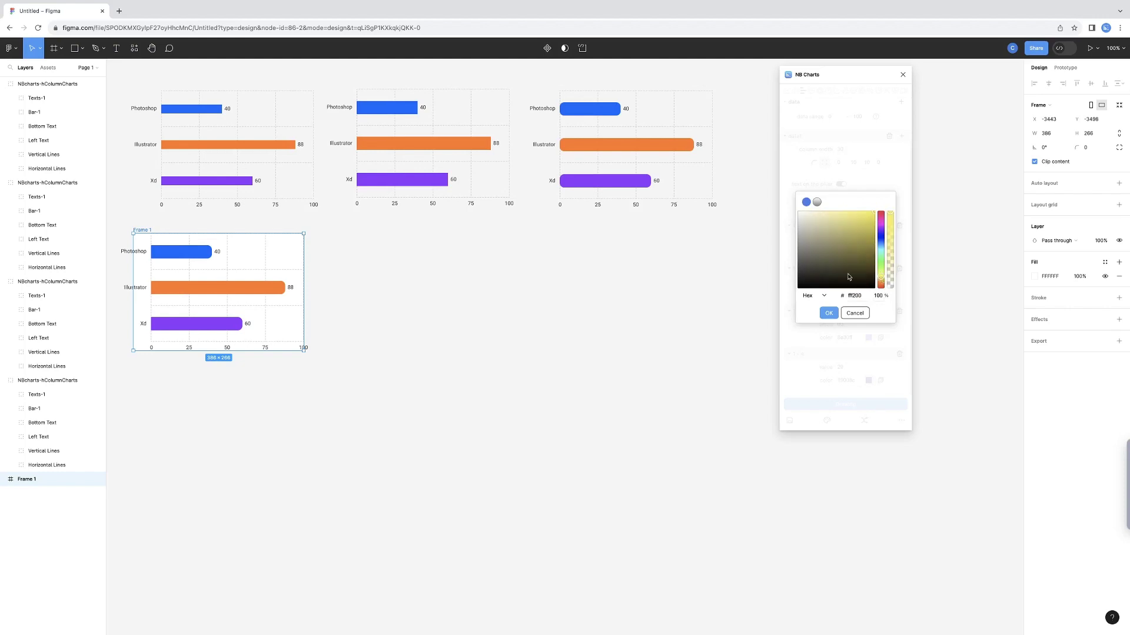
{"action": "left_click", "coordinate": [828, 313]}
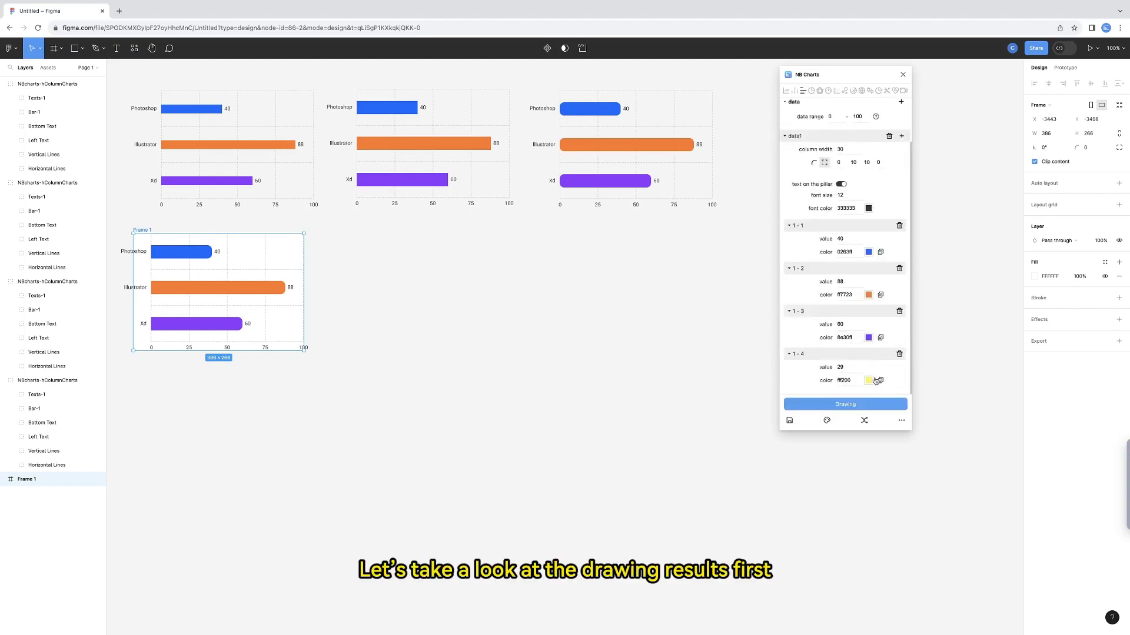
{"action": "left_click_drag", "start_coordinate": [245, 260], "coordinate": [443, 253]}
{"action": "left_click", "coordinate": [845, 404]}
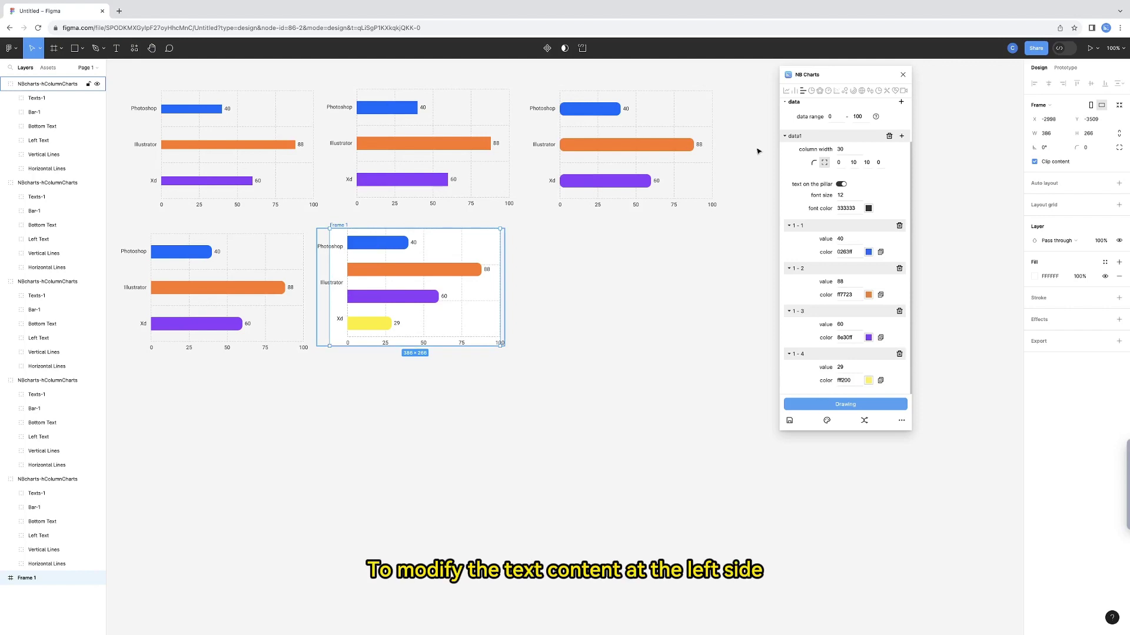
Replace the Photoshop, Illustrator and Xd labels with 2018, 2019, 2020 and 2021
{"action": "scroll", "coordinate": [792, 106], "scroll_direction": "up", "scroll_amount": 4}
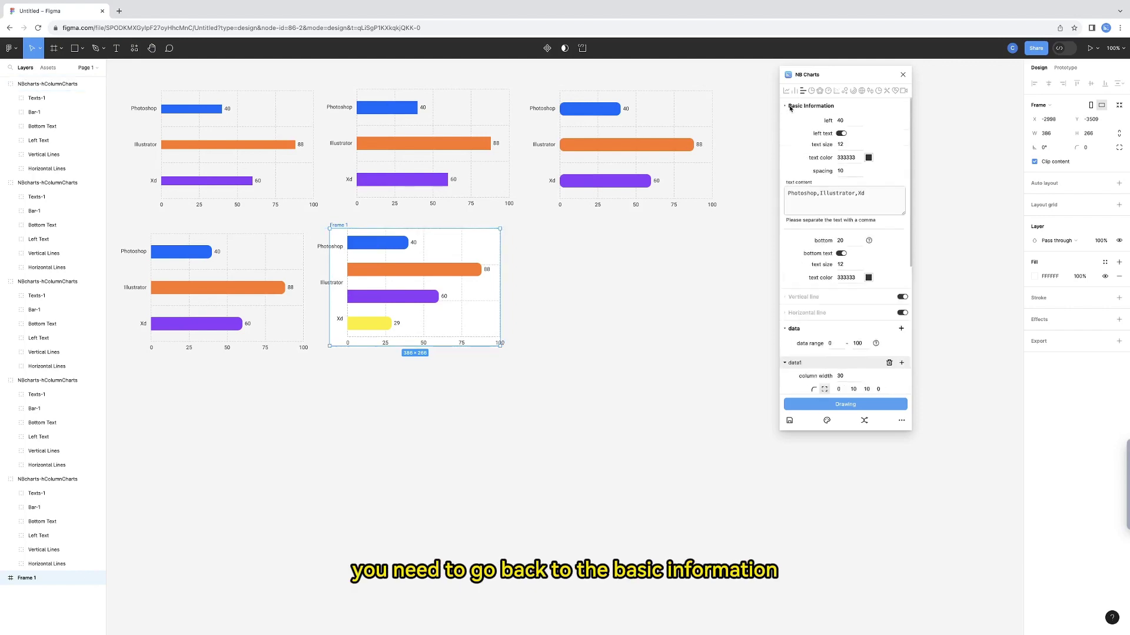
{"action": "double_click", "coordinate": [789, 193]}
{"action": "type", "text": "2018"}
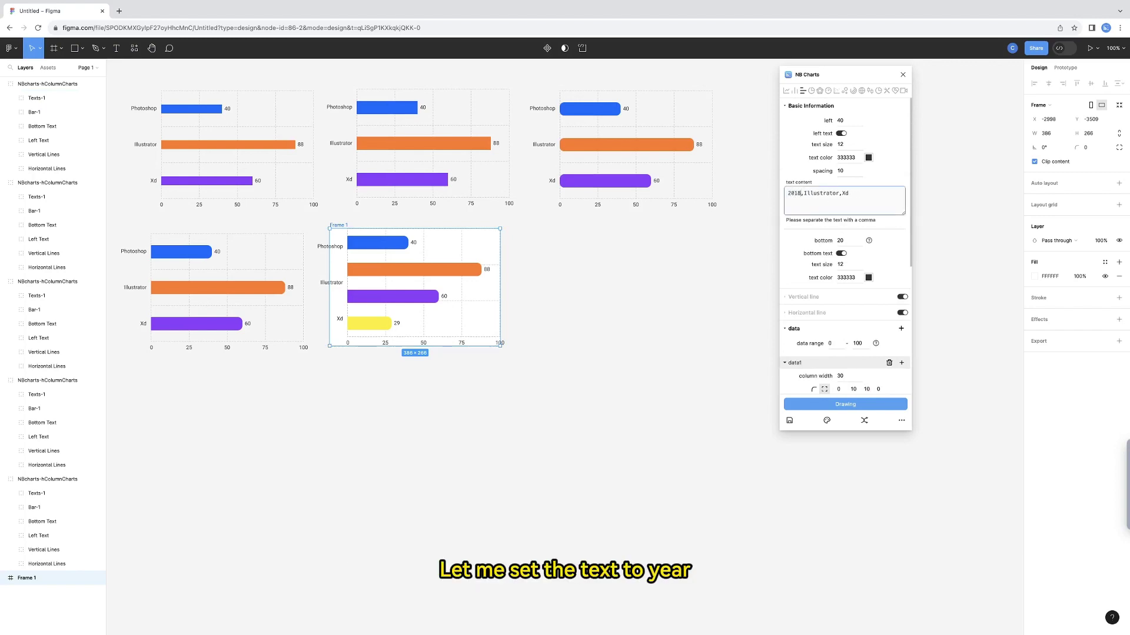
{"action": "double_click", "coordinate": [824, 194]}
{"action": "type", "text": "2019"}
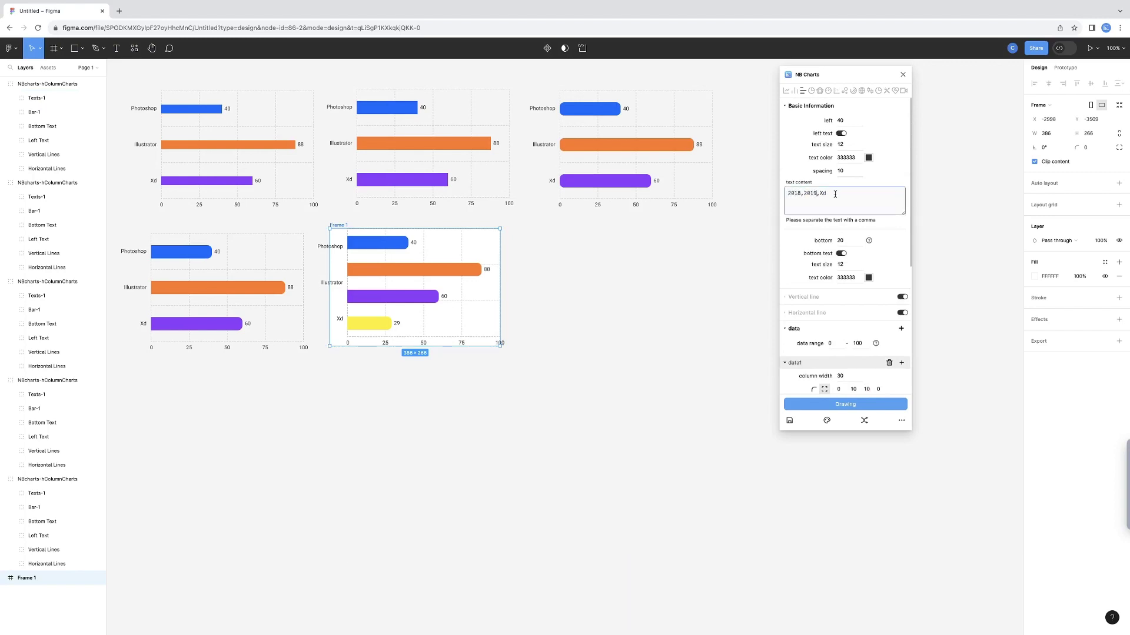
{"action": "double_click", "coordinate": [825, 193]}
{"action": "type", "text": "2020,2021"}
Move the frame right and draw the year-labelled bar chart
{"action": "left_click_drag", "start_coordinate": [444, 283], "coordinate": [663, 278]}
{"action": "left_click", "coordinate": [807, 403]}
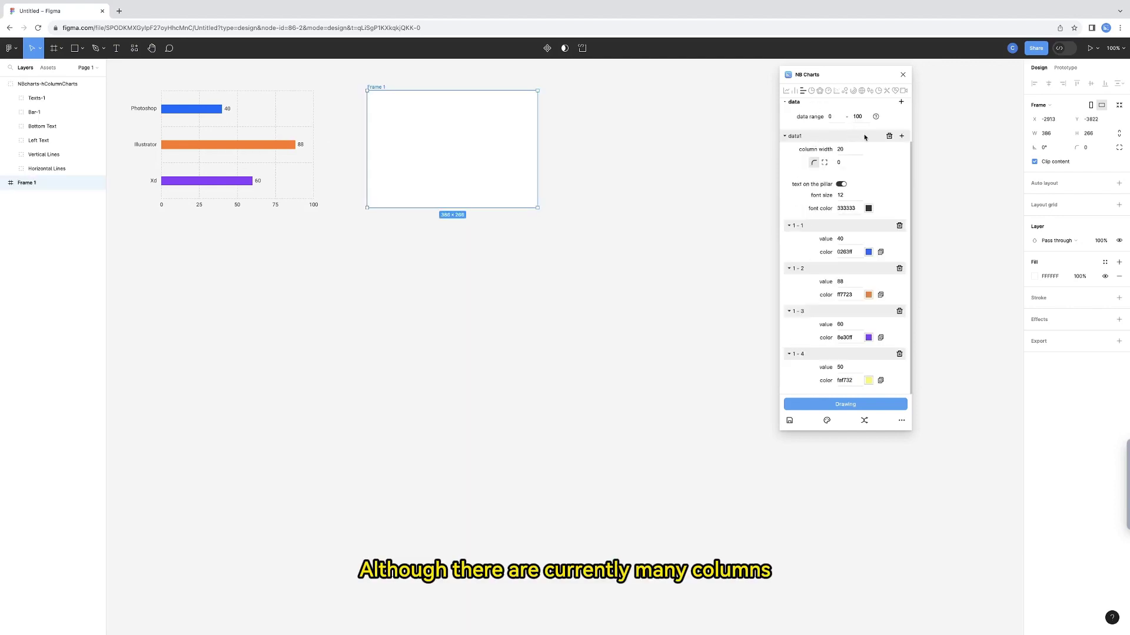
{"action": "scroll", "coordinate": [864, 137], "scroll_direction": "up", "scroll_amount": 1}
Add a data2 set with default bars of 29 and 21 and reveal its settings
{"action": "left_click", "coordinate": [785, 159]}
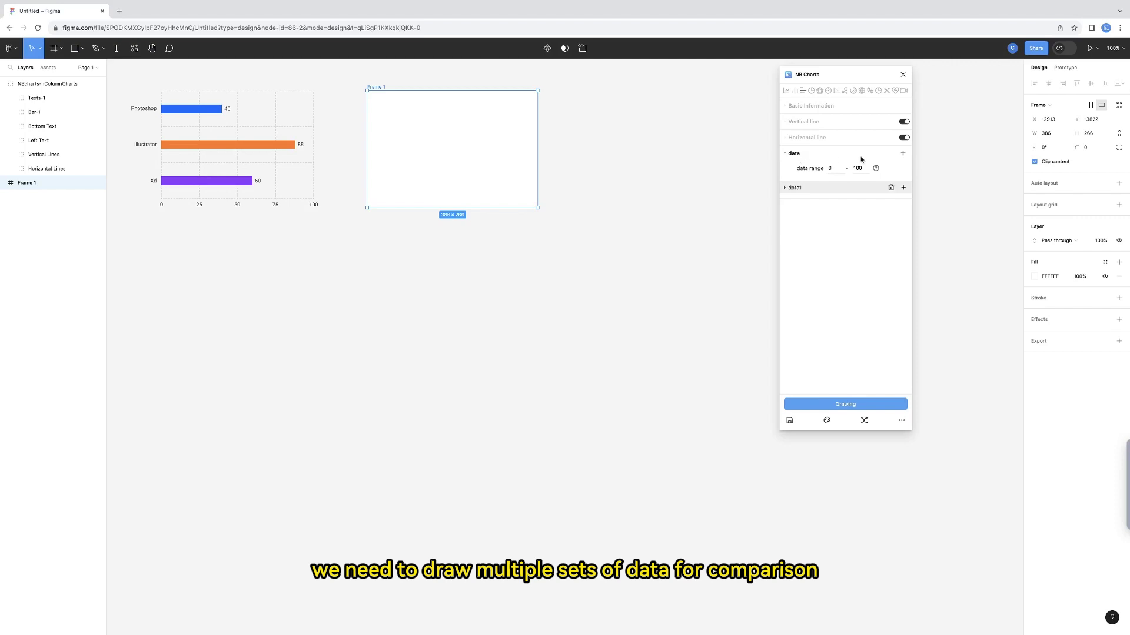
{"action": "left_click", "coordinate": [900, 155]}
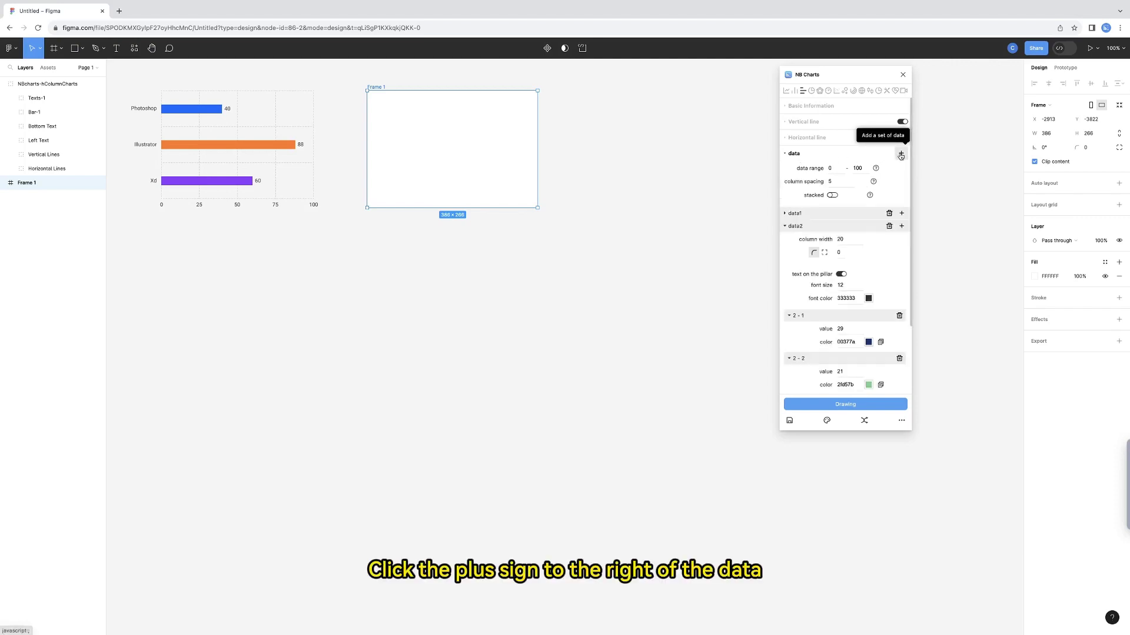
{"action": "left_click", "coordinate": [785, 228]}
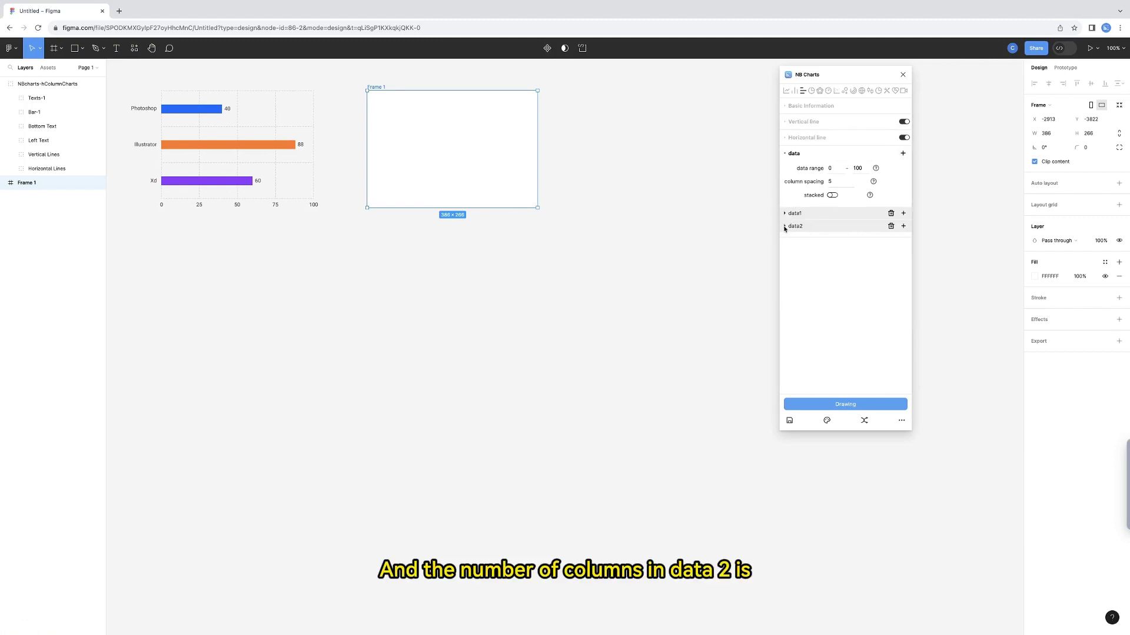
{"action": "left_click", "coordinate": [786, 228]}
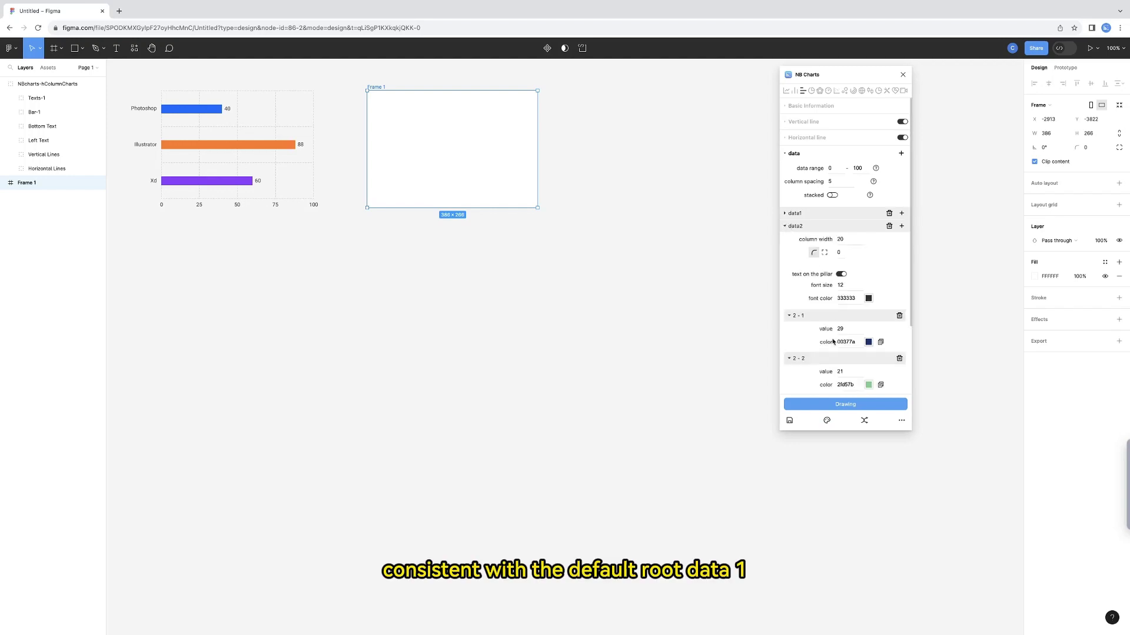
Switch to the data1 settings and copy bar 1-1's blue hex value 0263ff
{"action": "scroll", "coordinate": [833, 341], "scroll_direction": "down", "scroll_amount": 3}
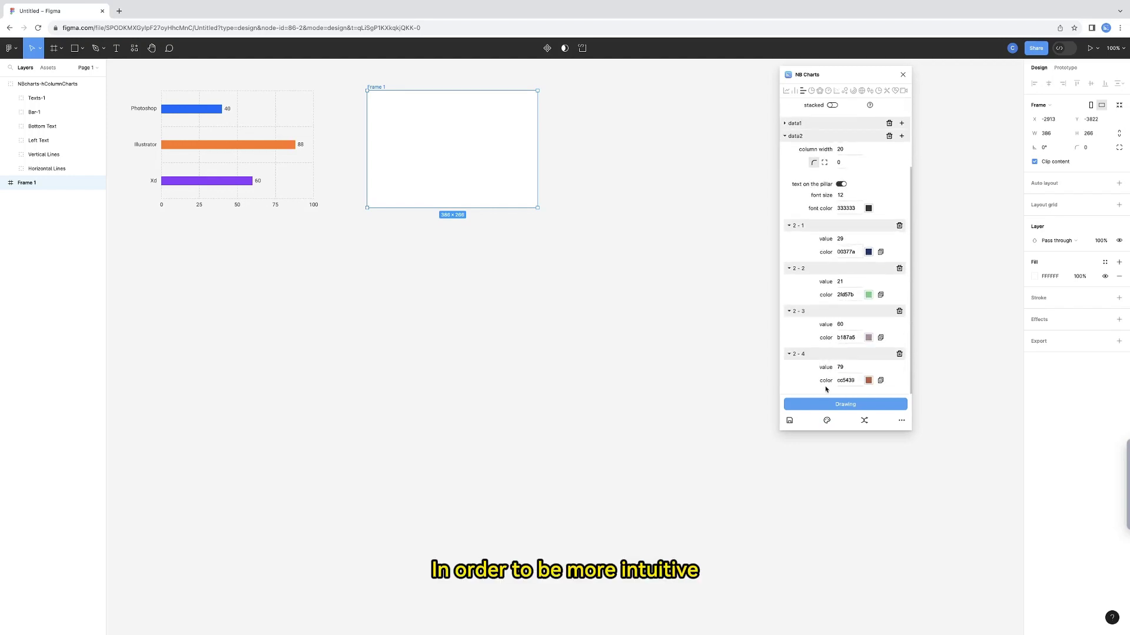
{"action": "scroll", "coordinate": [804, 327], "scroll_direction": "up", "scroll_amount": 1}
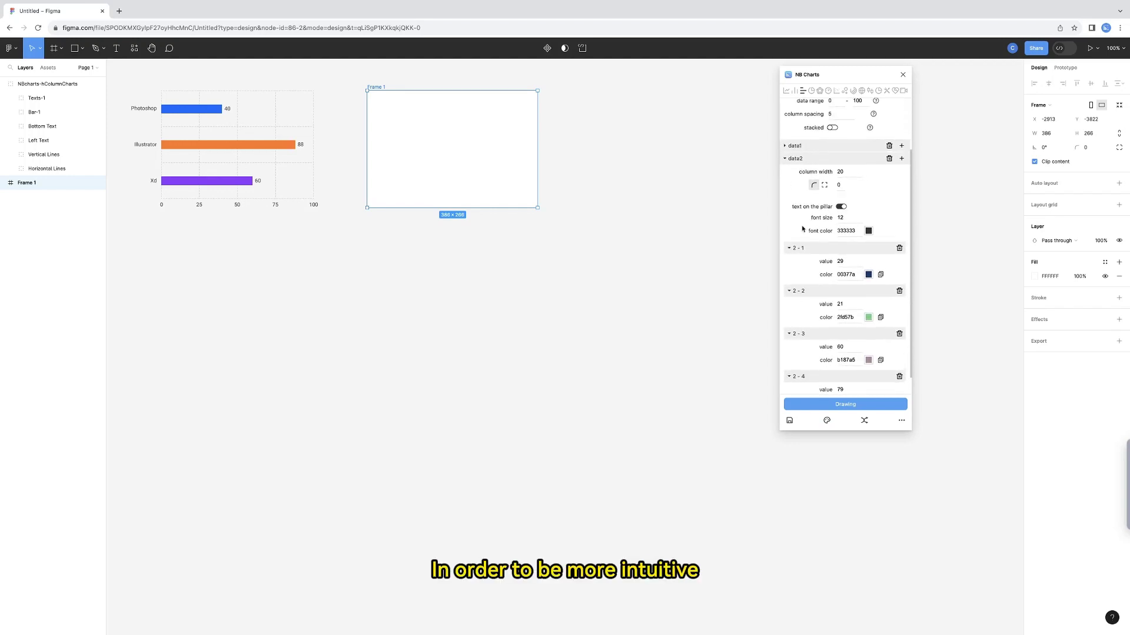
{"action": "left_click", "coordinate": [785, 159]}
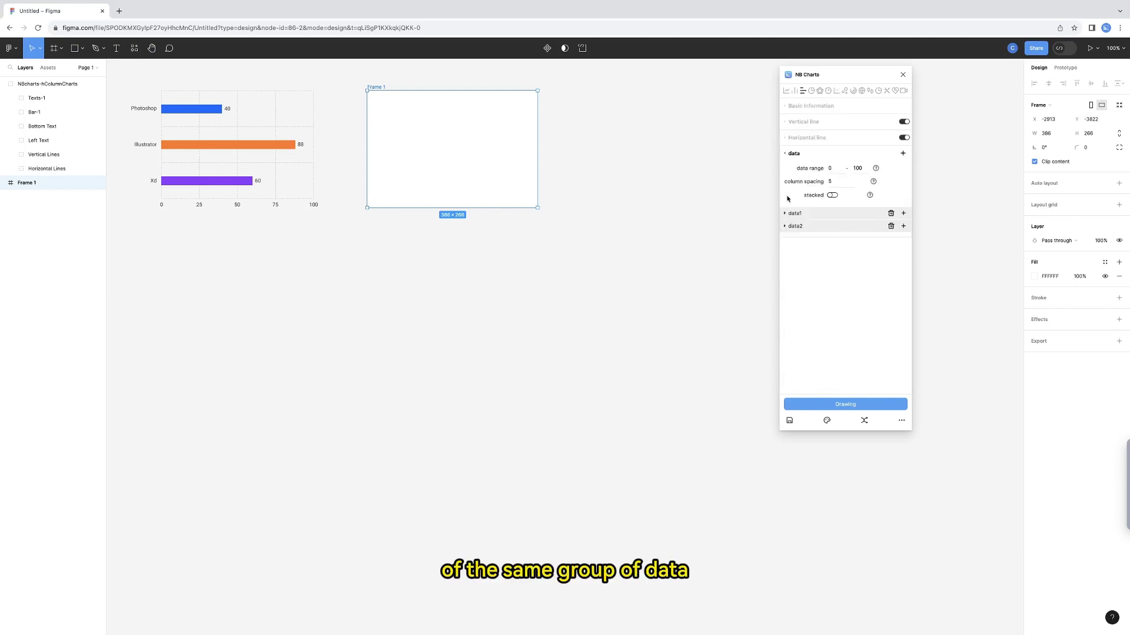
{"action": "left_click", "coordinate": [785, 213]}
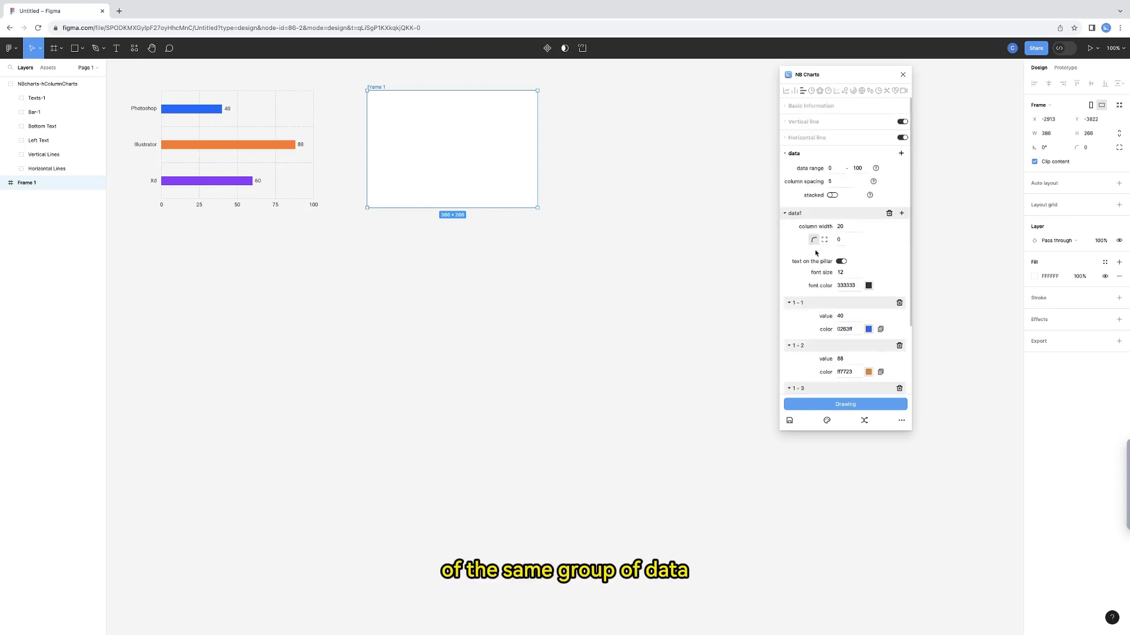
{"action": "double_click", "coordinate": [849, 329]}
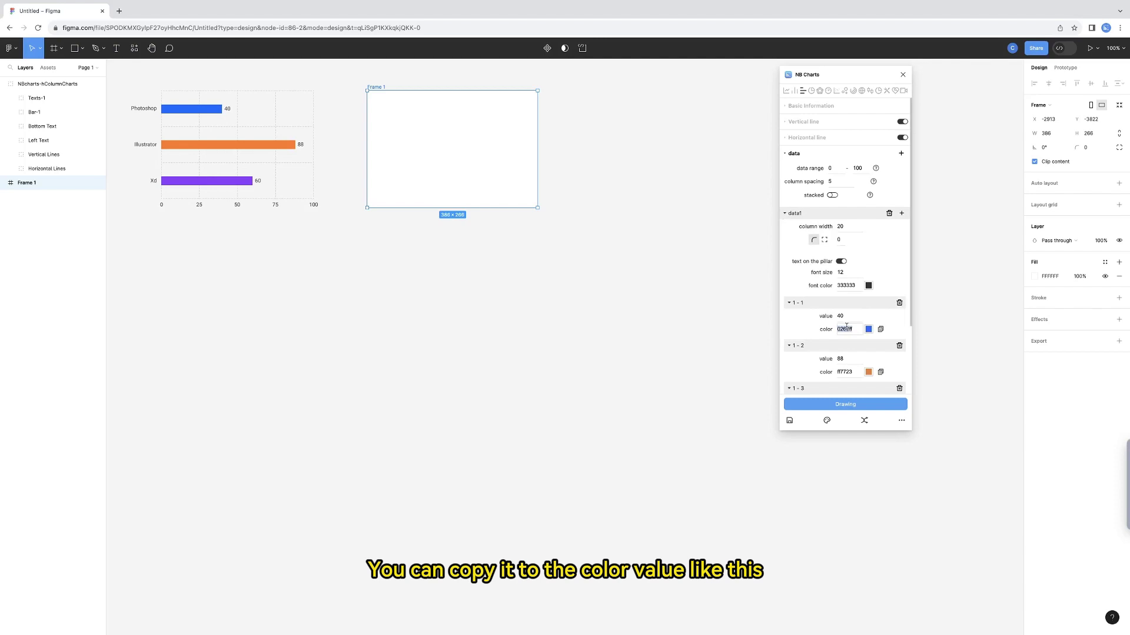
{"action": "key", "text": "ctrl+c"}
{"action": "scroll", "coordinate": [846, 327], "scroll_direction": "down", "scroll_amount": 3}
Paste 0263ff into bars 1-2 and 1-3, then apply the blue to all data1 bars
{"action": "double_click", "coordinate": [846, 288]}
{"action": "key", "text": "ctrl+v"}
{"action": "double_click", "coordinate": [846, 330]}
{"action": "key", "text": "ctrl+v"}
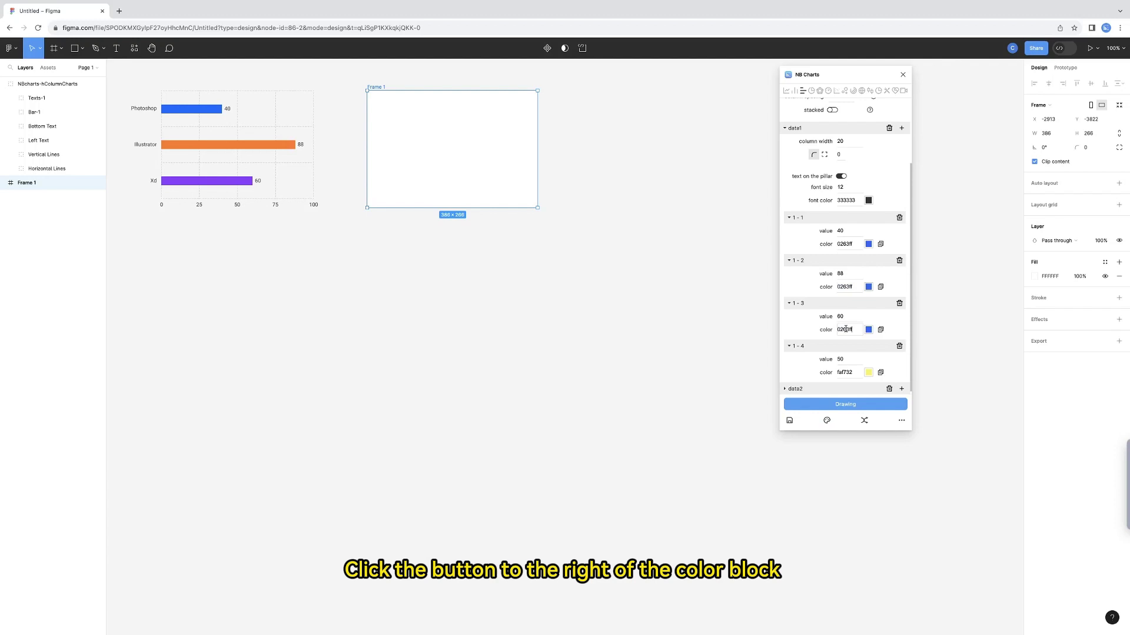
{"action": "left_click", "coordinate": [881, 330]}
{"action": "left_click", "coordinate": [835, 271]}
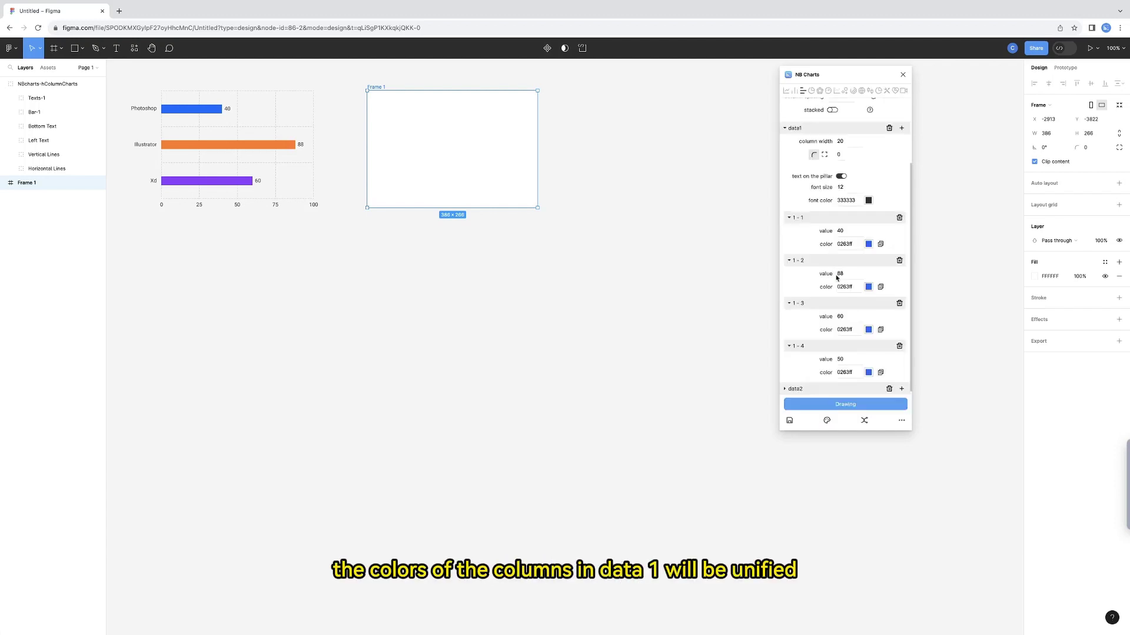
{"action": "scroll", "coordinate": [873, 359], "scroll_direction": "down", "scroll_amount": 1}
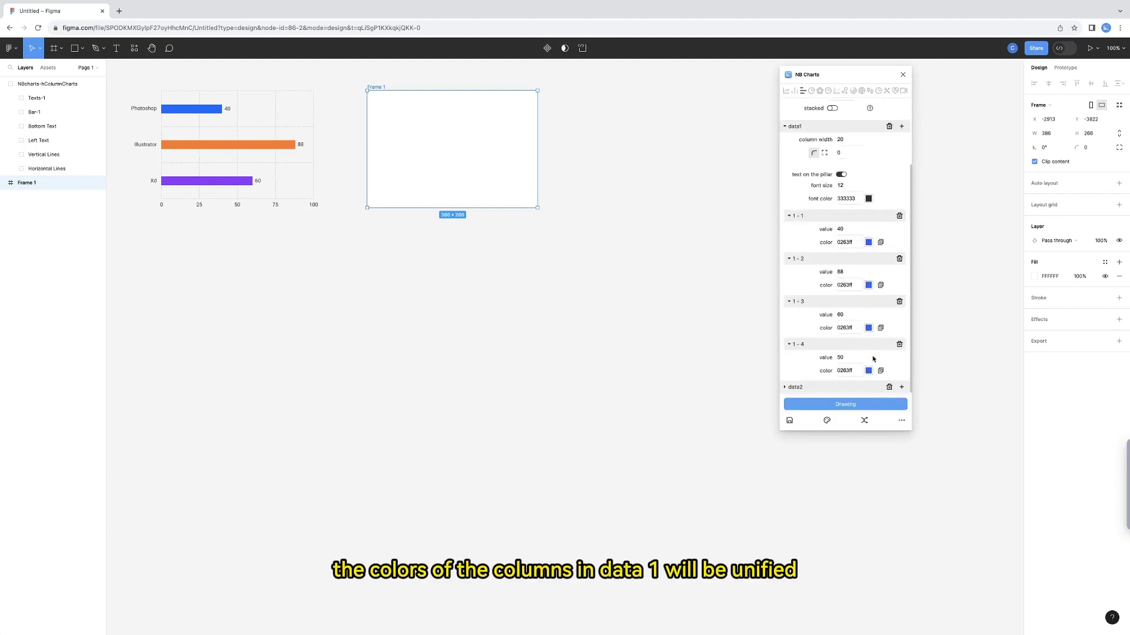
Set data2 bar 2-1's colour to orange fc7405
{"action": "left_click", "coordinate": [784, 124]}
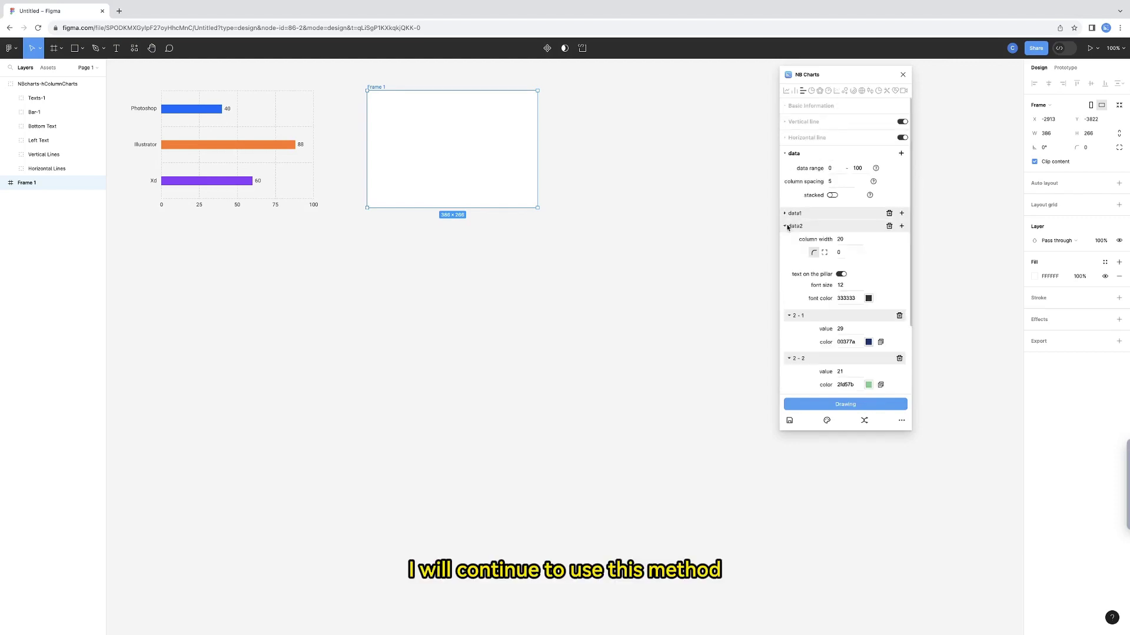
{"action": "scroll", "coordinate": [824, 247], "scroll_direction": "down", "scroll_amount": 3}
{"action": "left_click", "coordinate": [869, 252]}
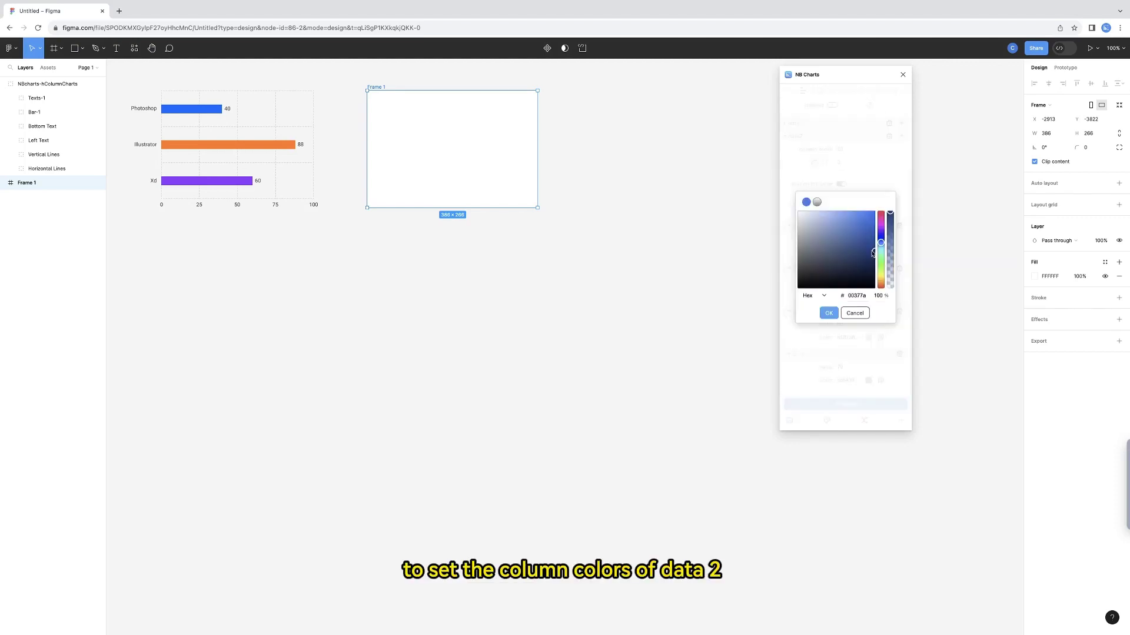
{"action": "left_click_drag", "start_coordinate": [884, 269], "coordinate": [882, 287]}
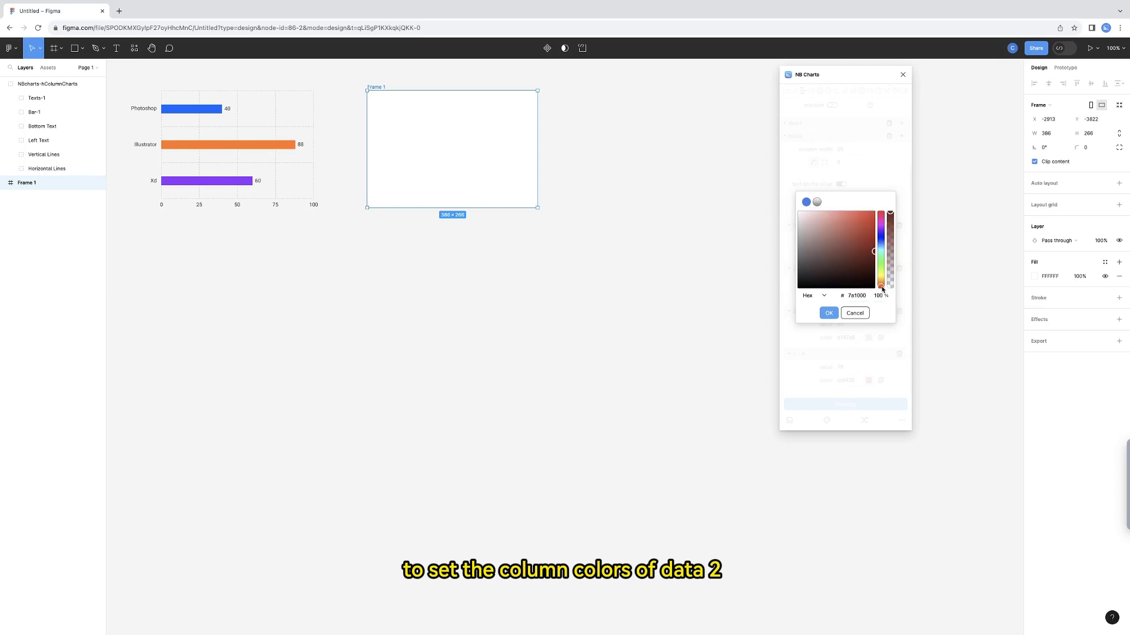
{"action": "left_click", "coordinate": [855, 214]}
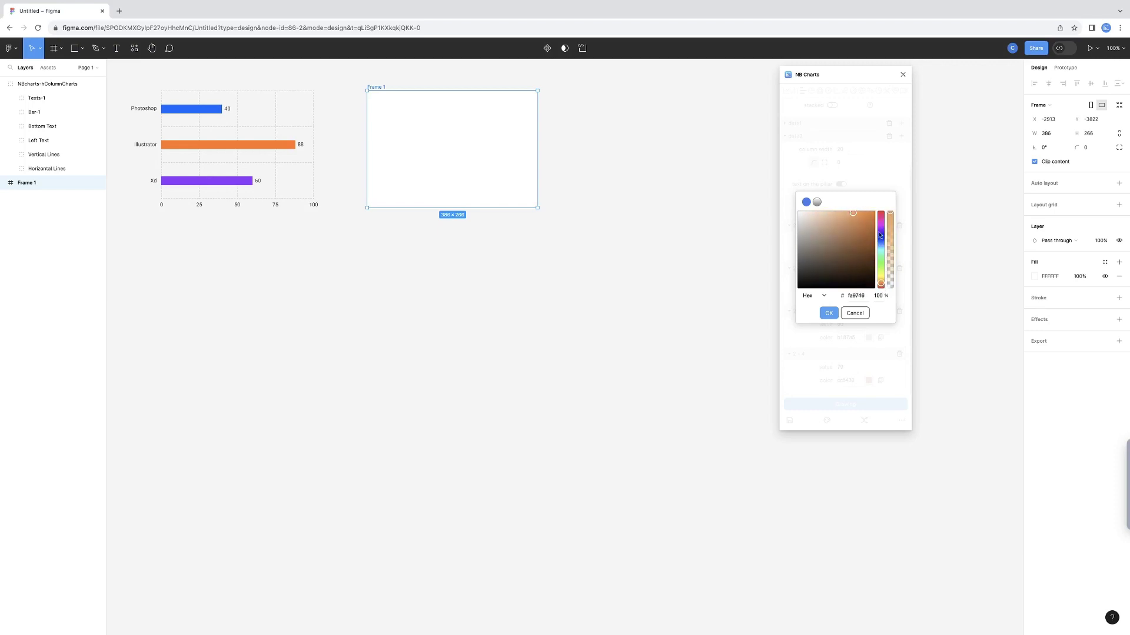
{"action": "left_click", "coordinate": [873, 213]}
{"action": "left_click", "coordinate": [829, 313]}
Apply the orange to all data2 bars and draw the blue-and-orange grouped chart into Frame 1
{"action": "left_click", "coordinate": [880, 252]}
{"action": "left_click", "coordinate": [833, 268]}
{"action": "left_click", "coordinate": [795, 135]}
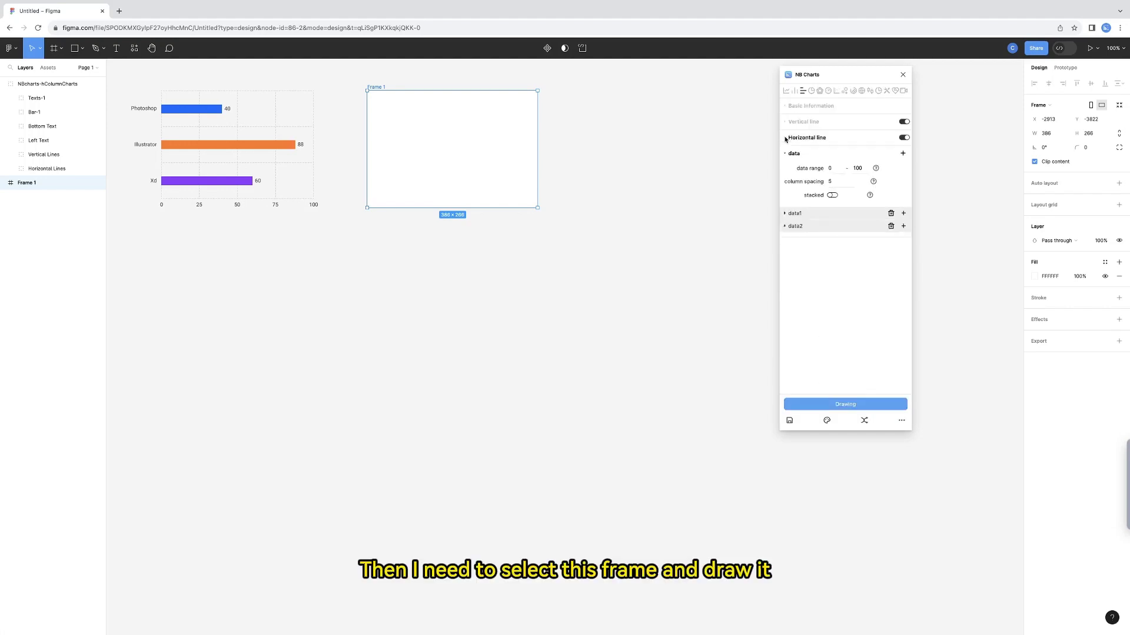
{"action": "left_click", "coordinate": [798, 405]}
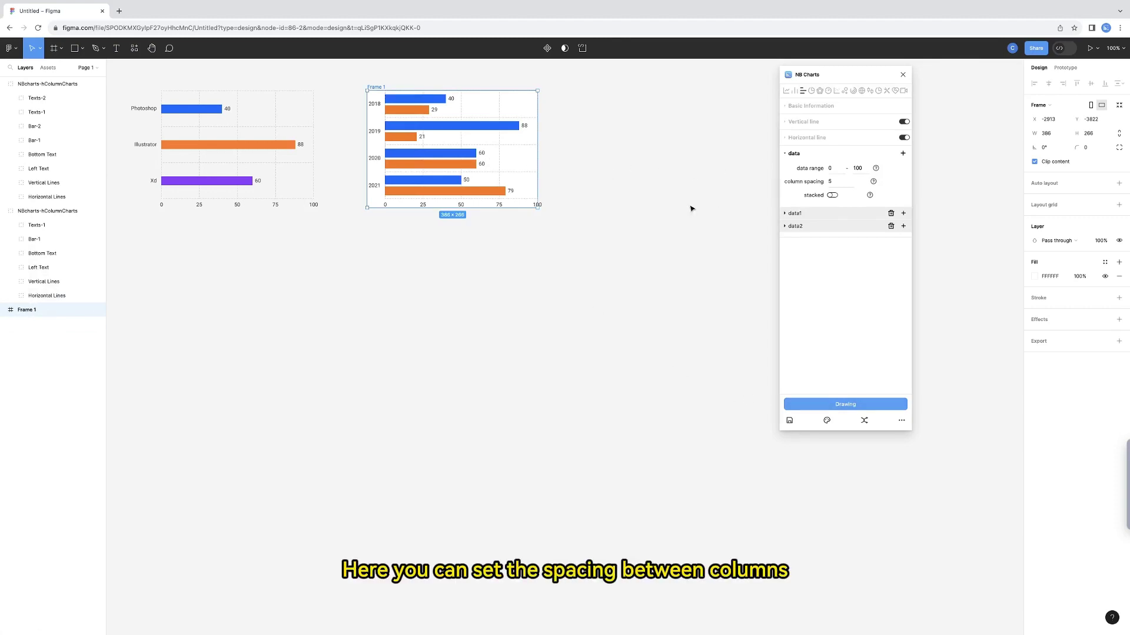
Change column spacing from 5 to 10 and draw the grouped 2018–2021 chart beside the first
{"action": "mouse_move", "coordinate": [874, 182]}
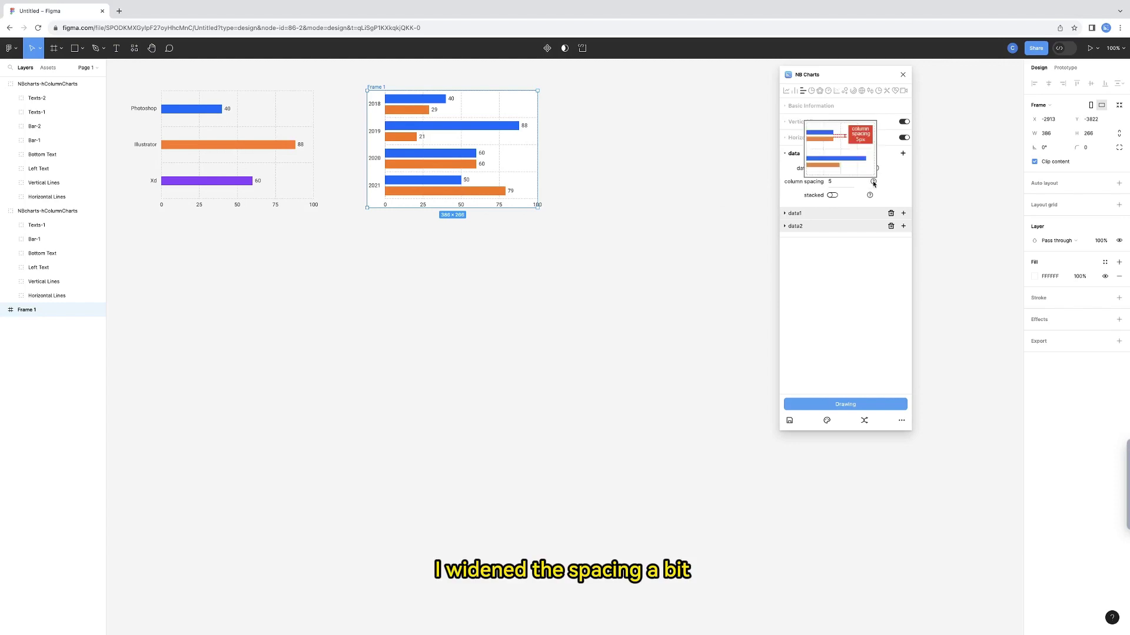
{"action": "double_click", "coordinate": [829, 181]}
{"action": "type", "text": "10"}
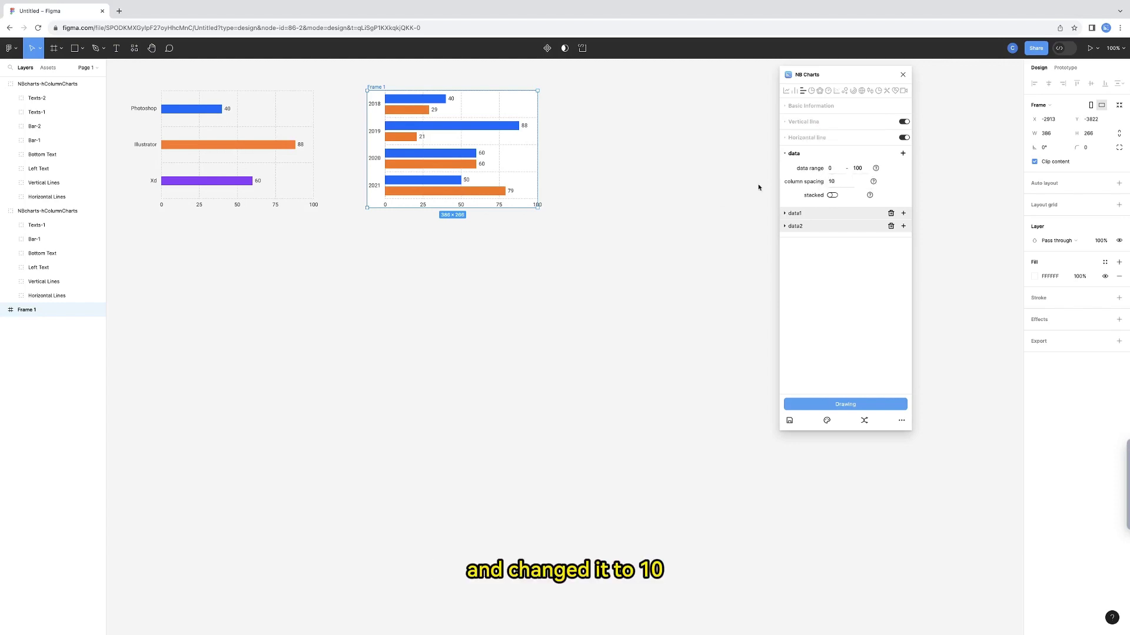
{"action": "left_click_drag", "start_coordinate": [431, 176], "coordinate": [704, 174]}
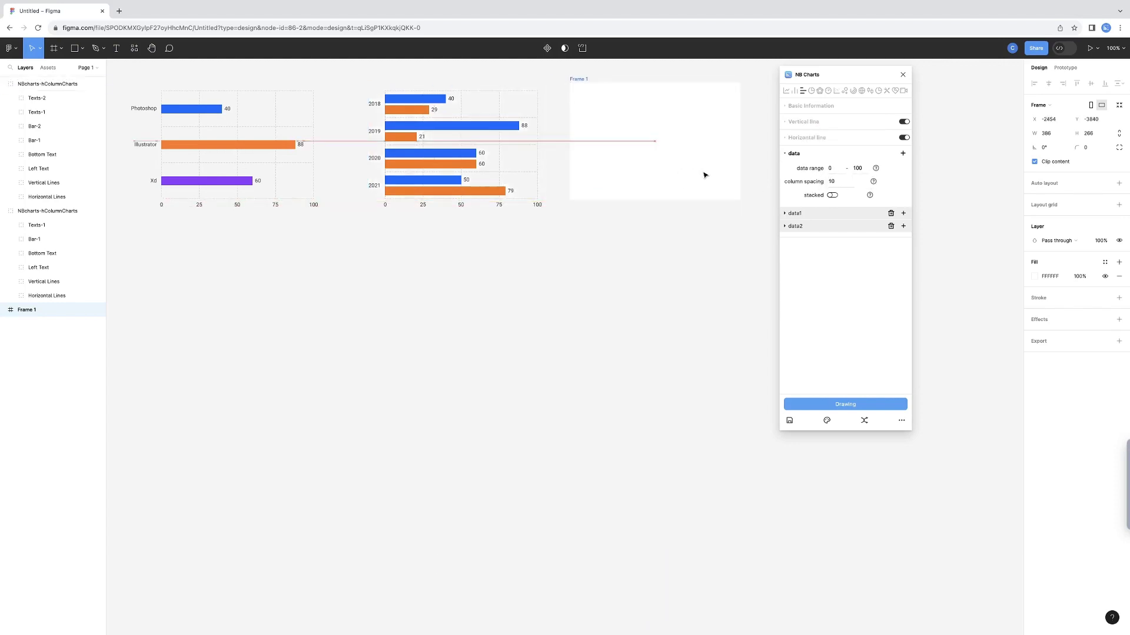
{"action": "left_click", "coordinate": [845, 405]}
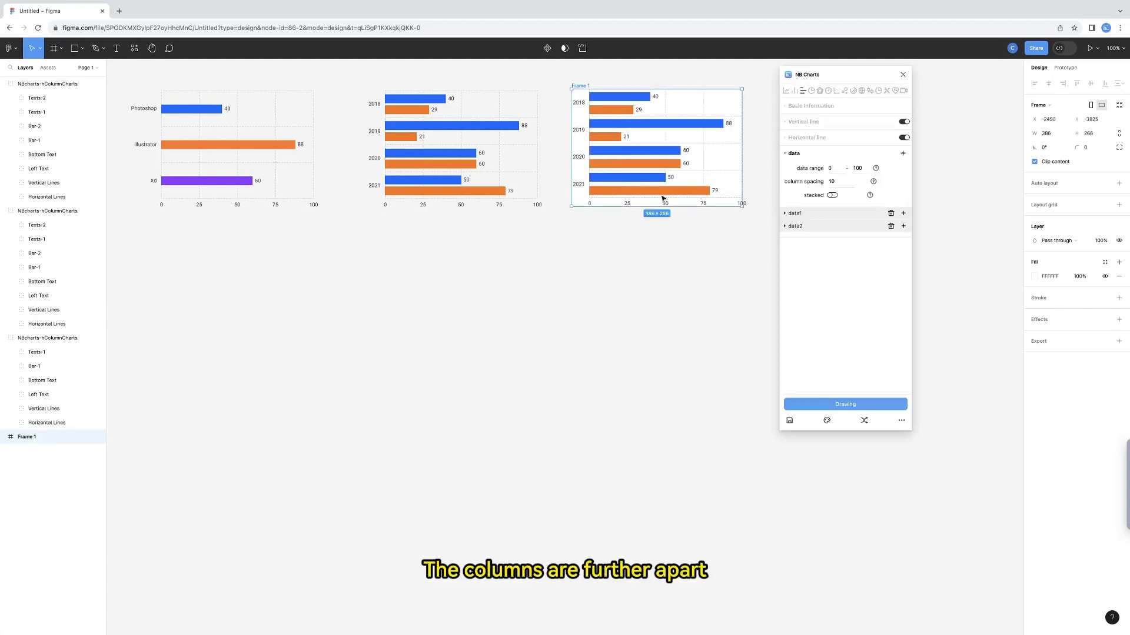
{"action": "left_click", "coordinate": [822, 183]}
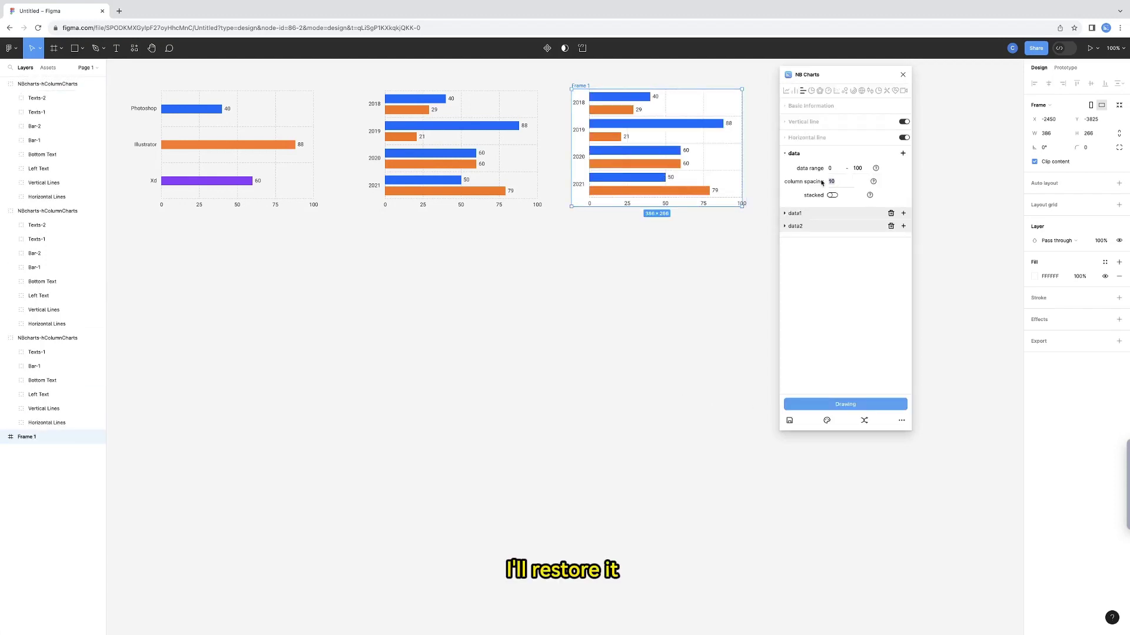
Draw a stacked 2018–2021 bar chart below the first chart, with column spacing reset to 5
{"action": "type", "text": "5"}
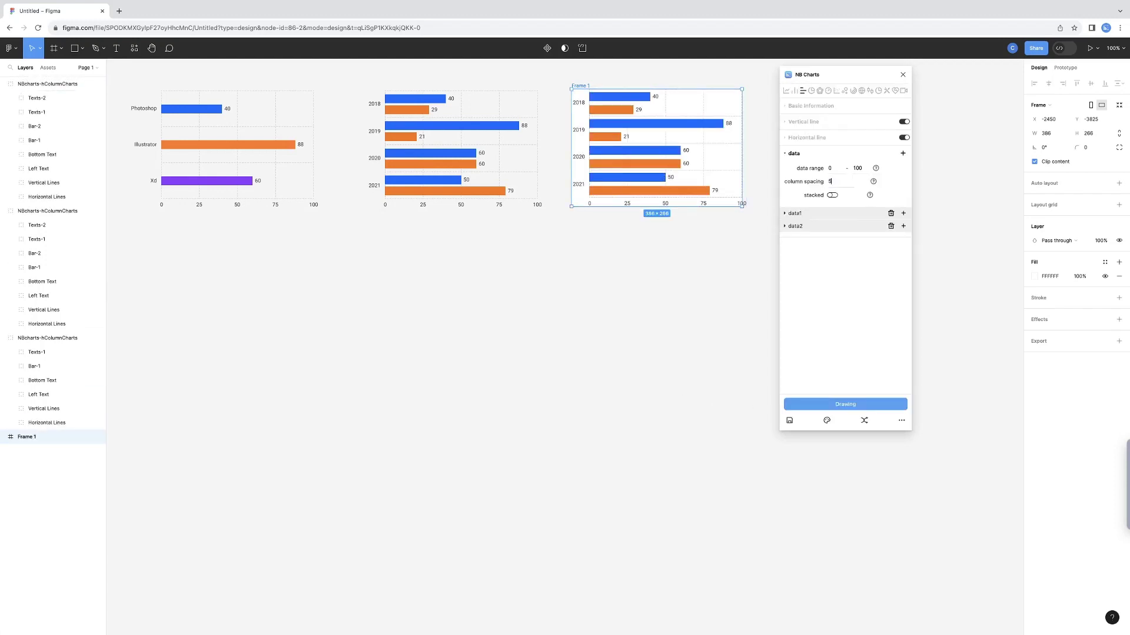
{"action": "left_click", "coordinate": [831, 195]}
{"action": "mouse_move", "coordinate": [870, 196]}
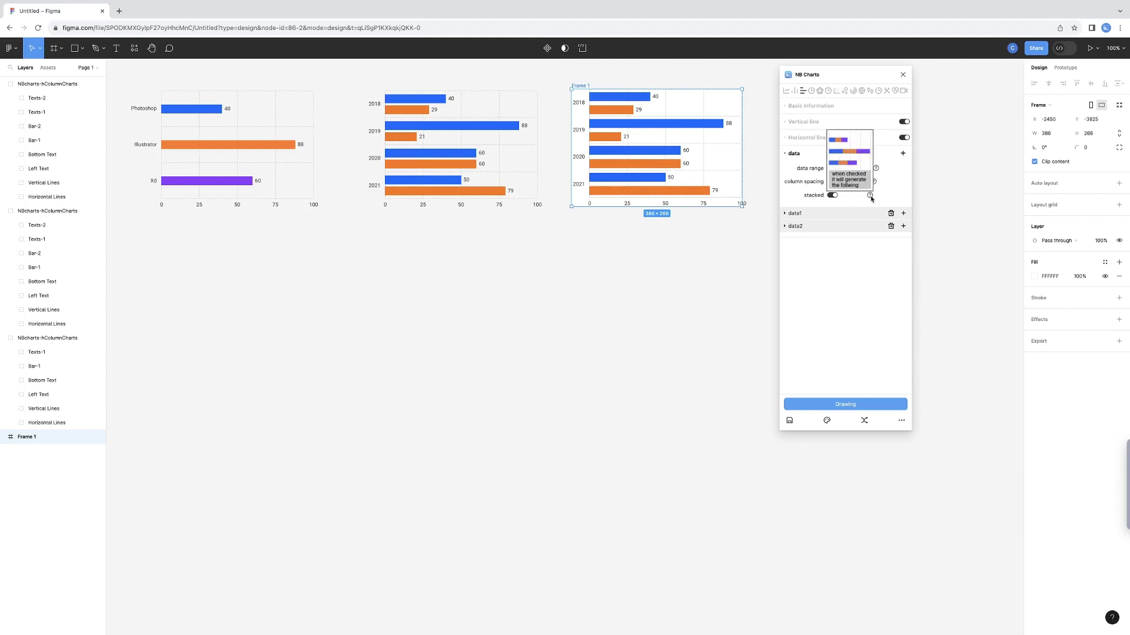
{"action": "left_click_drag", "start_coordinate": [676, 178], "coordinate": [252, 333]}
{"action": "left_click", "coordinate": [845, 404]}
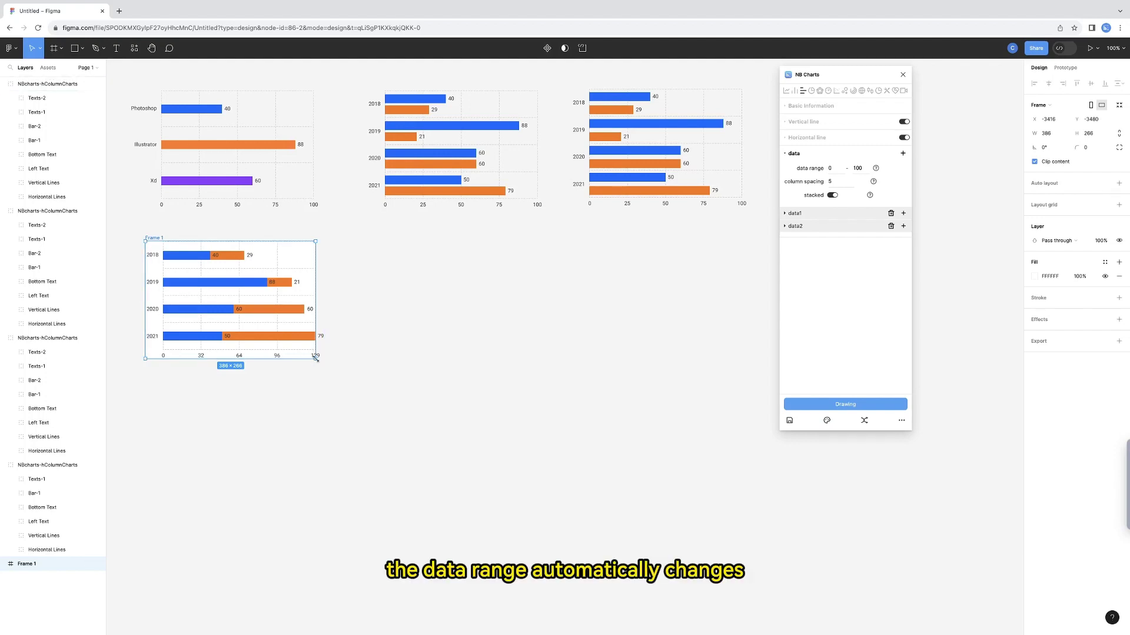
Add a purple b612fc data3 series and draw the three-series stacked chart beside the stacked one
{"action": "left_click", "coordinate": [902, 153]}
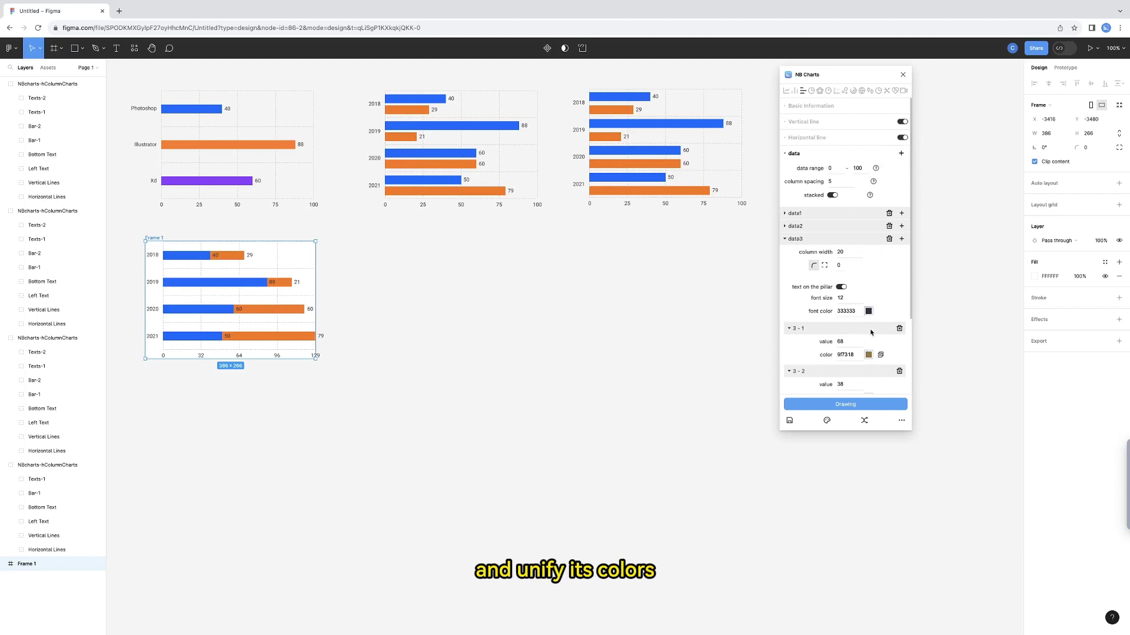
{"action": "scroll", "coordinate": [871, 347], "scroll_direction": "down", "scroll_amount": 4}
{"action": "left_click", "coordinate": [869, 295]}
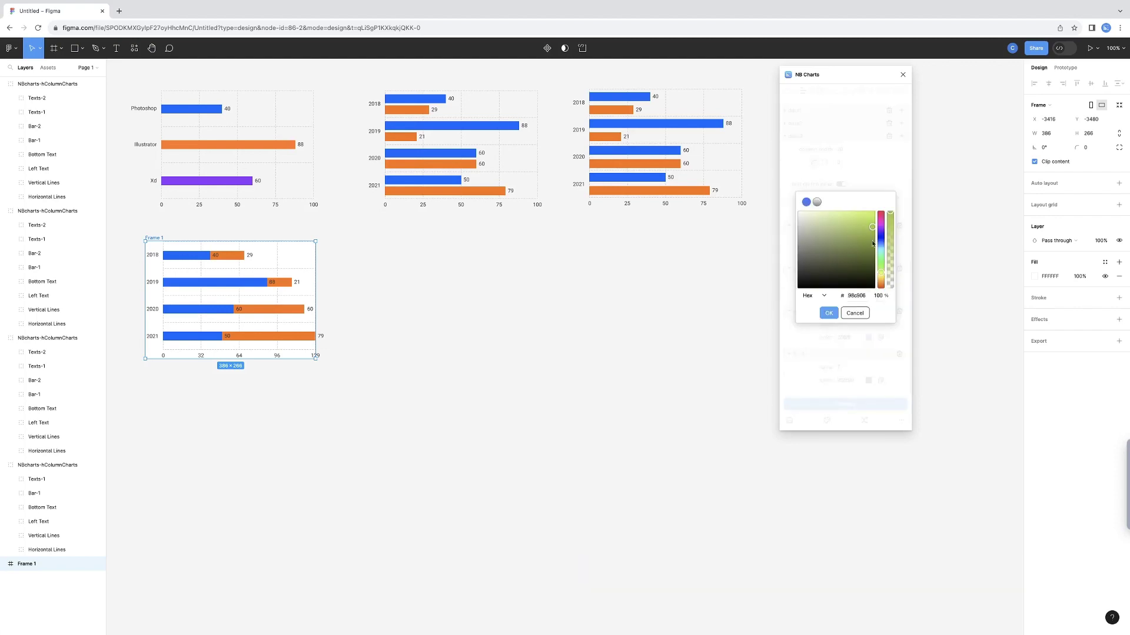
{"action": "left_click", "coordinate": [880, 233]}
{"action": "left_click", "coordinate": [829, 313]}
{"action": "left_click", "coordinate": [881, 295]}
{"action": "left_click", "coordinate": [834, 270]}
{"action": "left_click_drag", "start_coordinate": [297, 296], "coordinate": [505, 298]}
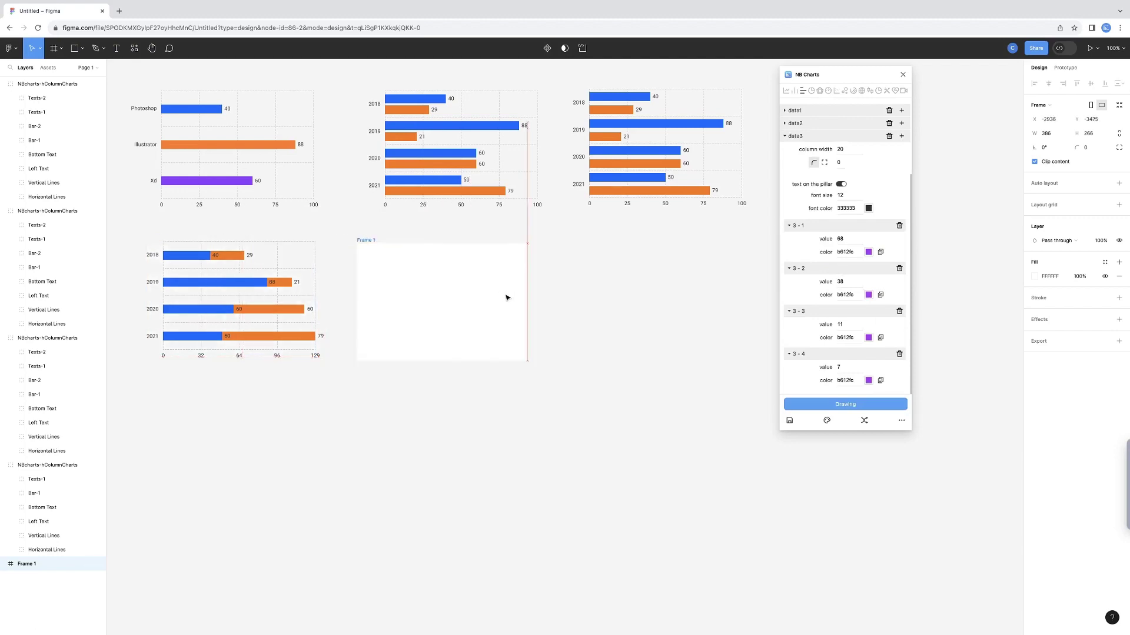
{"action": "left_click", "coordinate": [824, 406]}
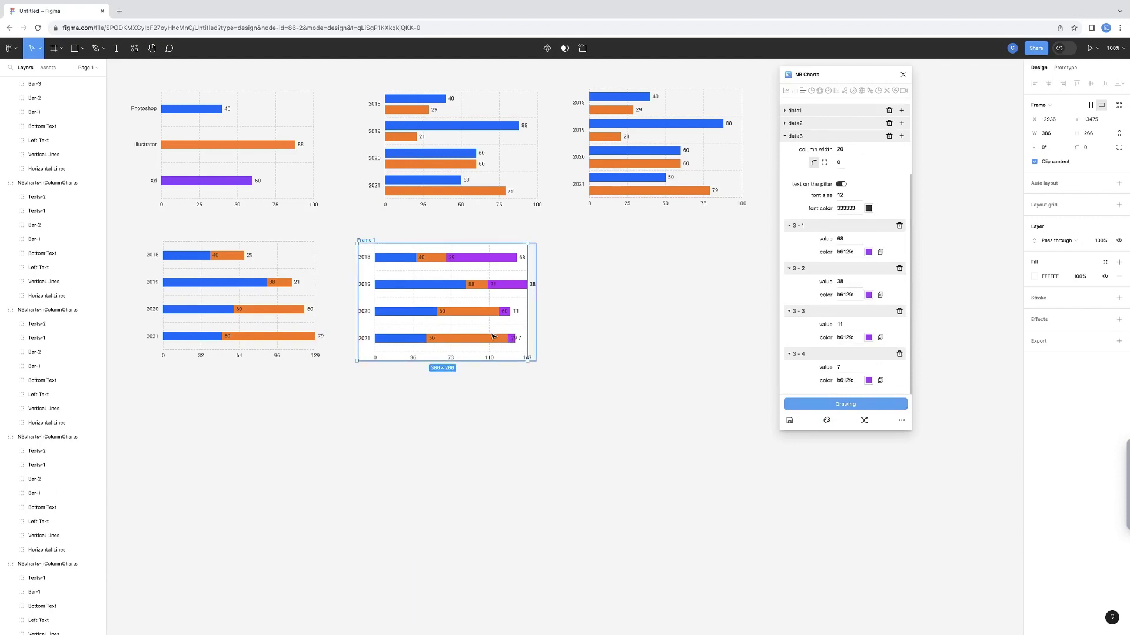
Draw a non-stacked three-series grouped bar chart in a new 384×460 frame on the right
{"action": "left_click_drag", "start_coordinate": [472, 338], "coordinate": [701, 330]}
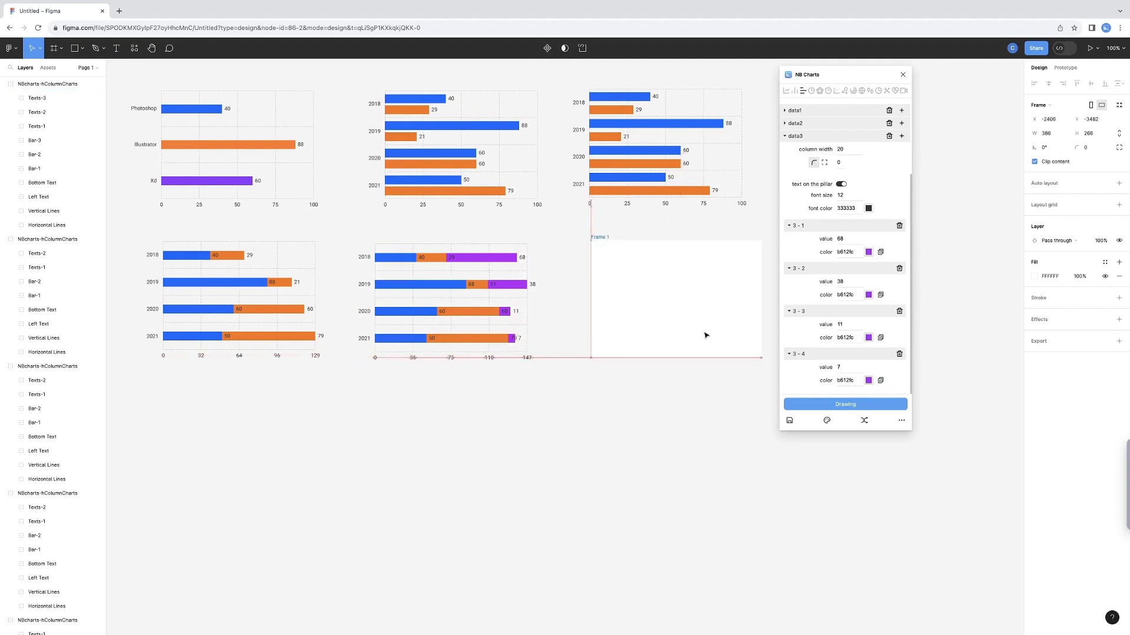
{"action": "scroll", "coordinate": [798, 180], "scroll_direction": "up", "scroll_amount": 3}
{"action": "left_click", "coordinate": [786, 213]}
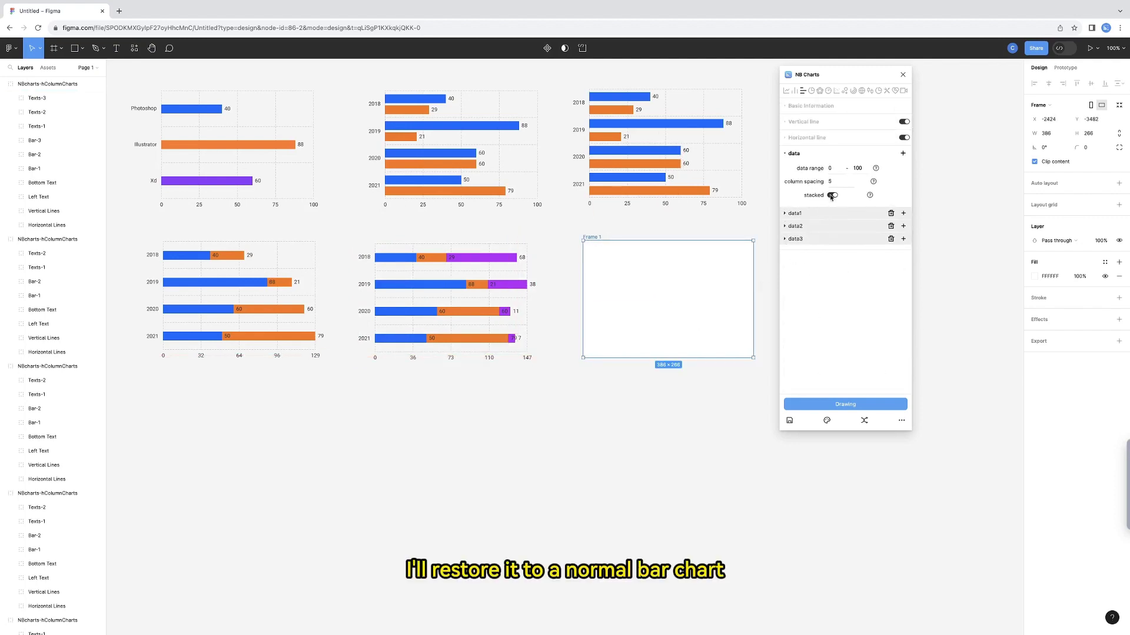
{"action": "left_click_drag", "start_coordinate": [753, 357], "coordinate": [752, 443]}
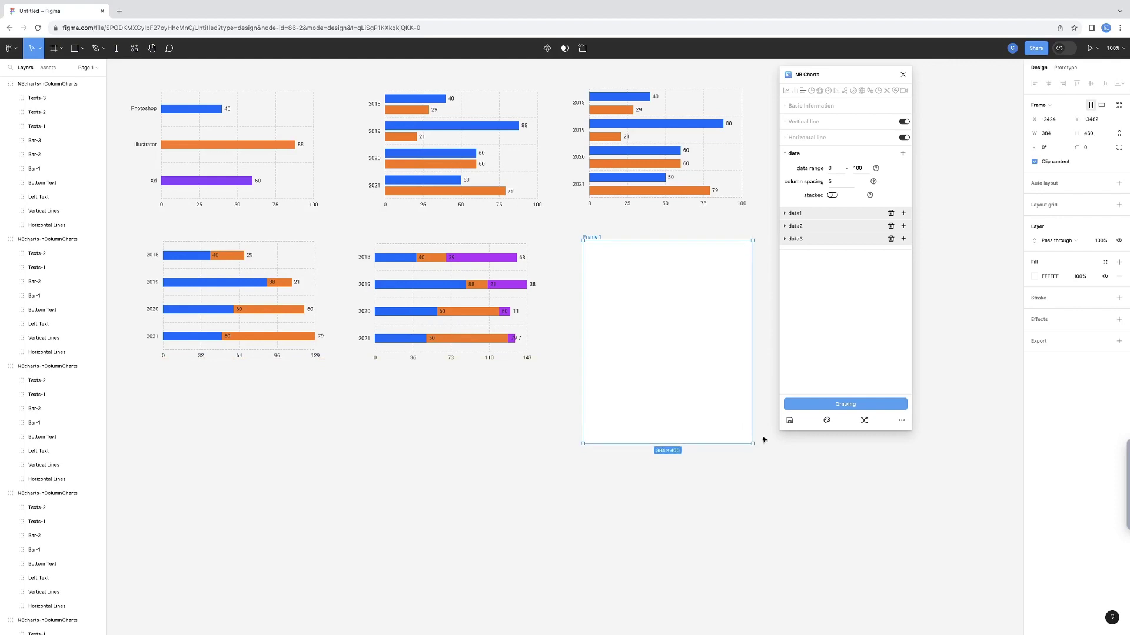
{"action": "left_click", "coordinate": [823, 405]}
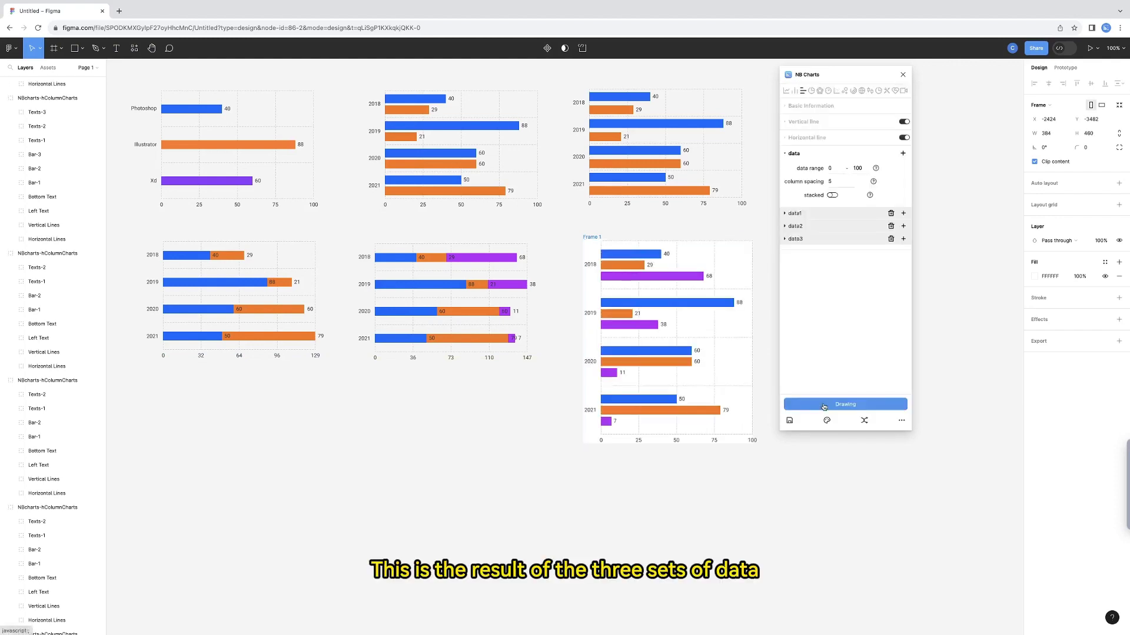